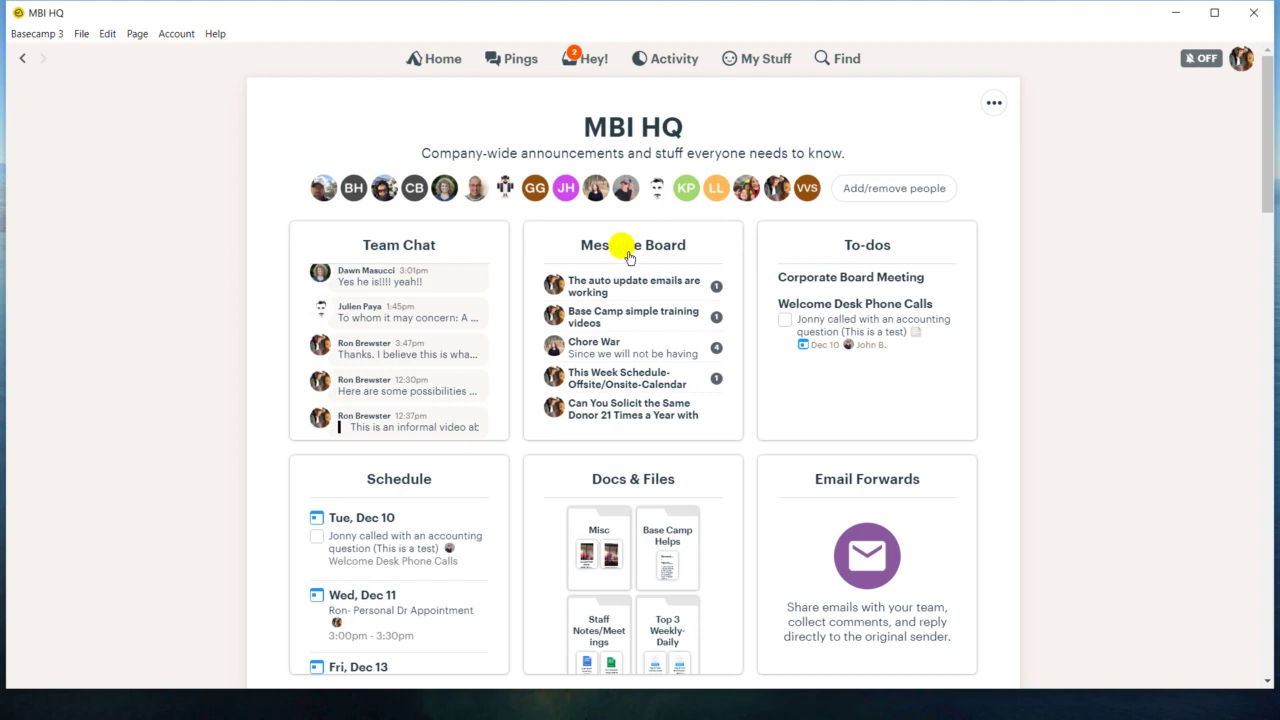
Start a new message on the MBI HQ message board and set its category to Announcement
click(630, 260)
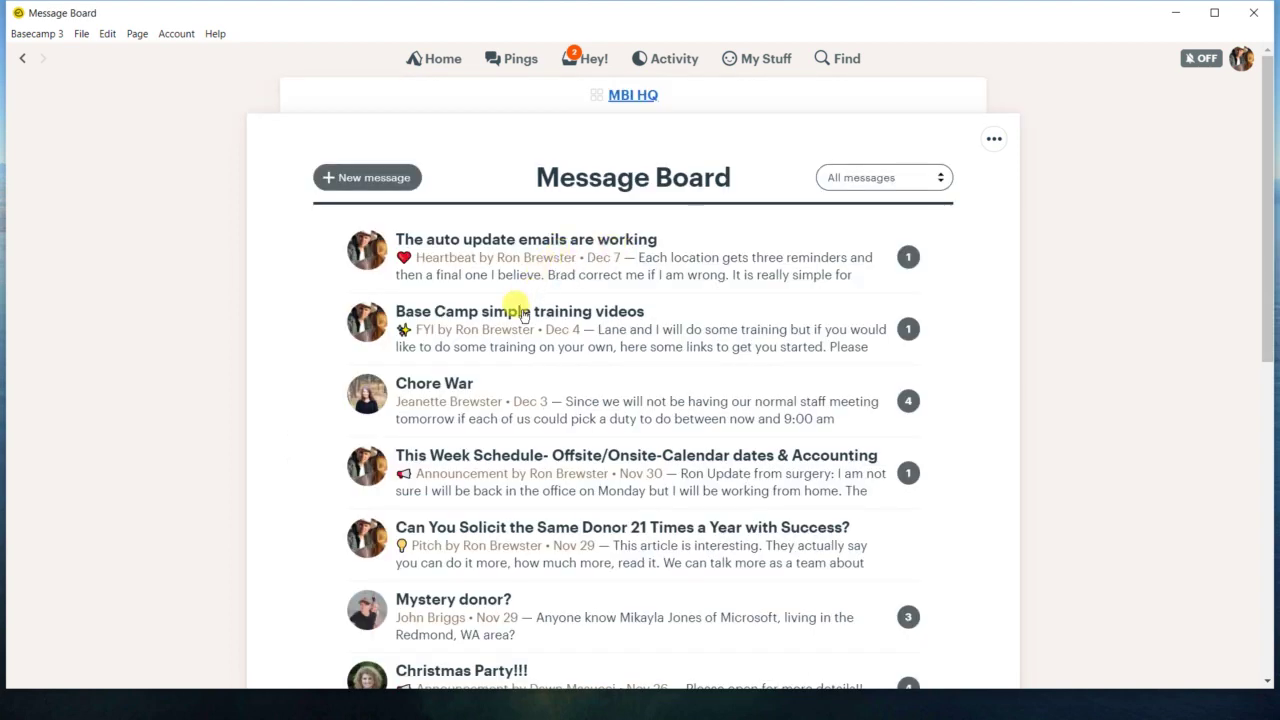
scroll(518, 310, down, 1)
scroll(500, 237, up, 1)
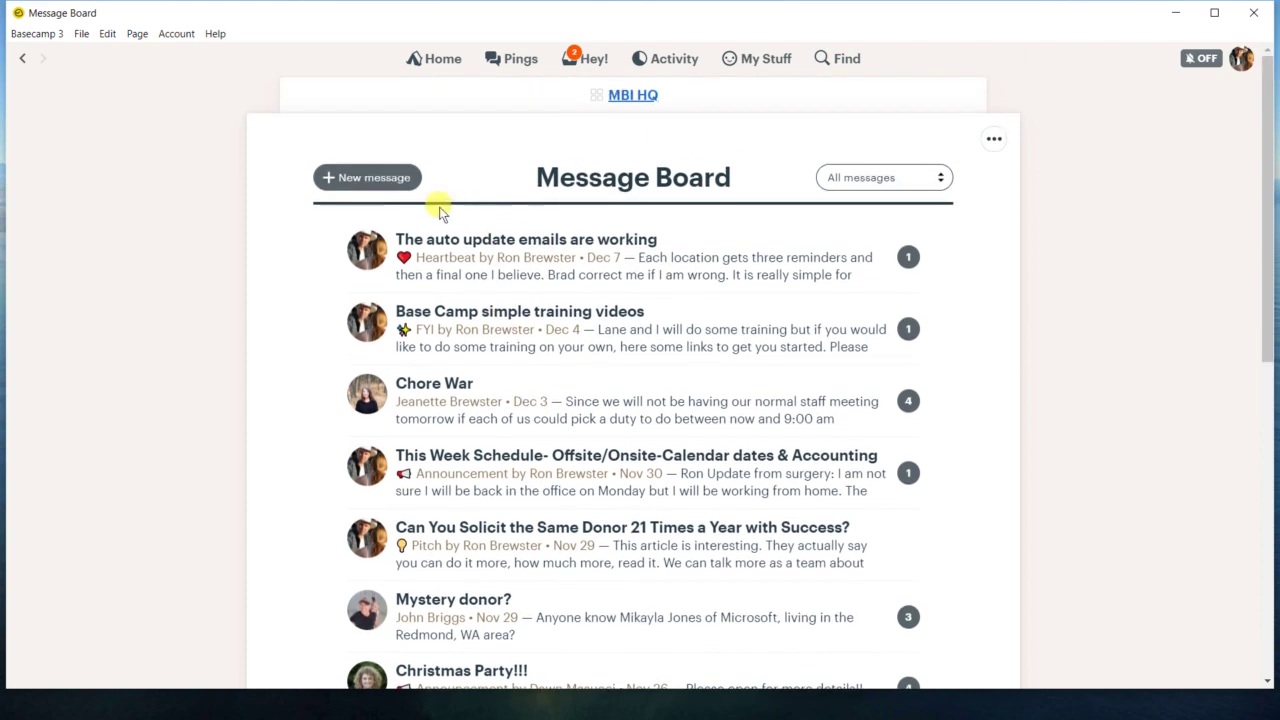
click(386, 189)
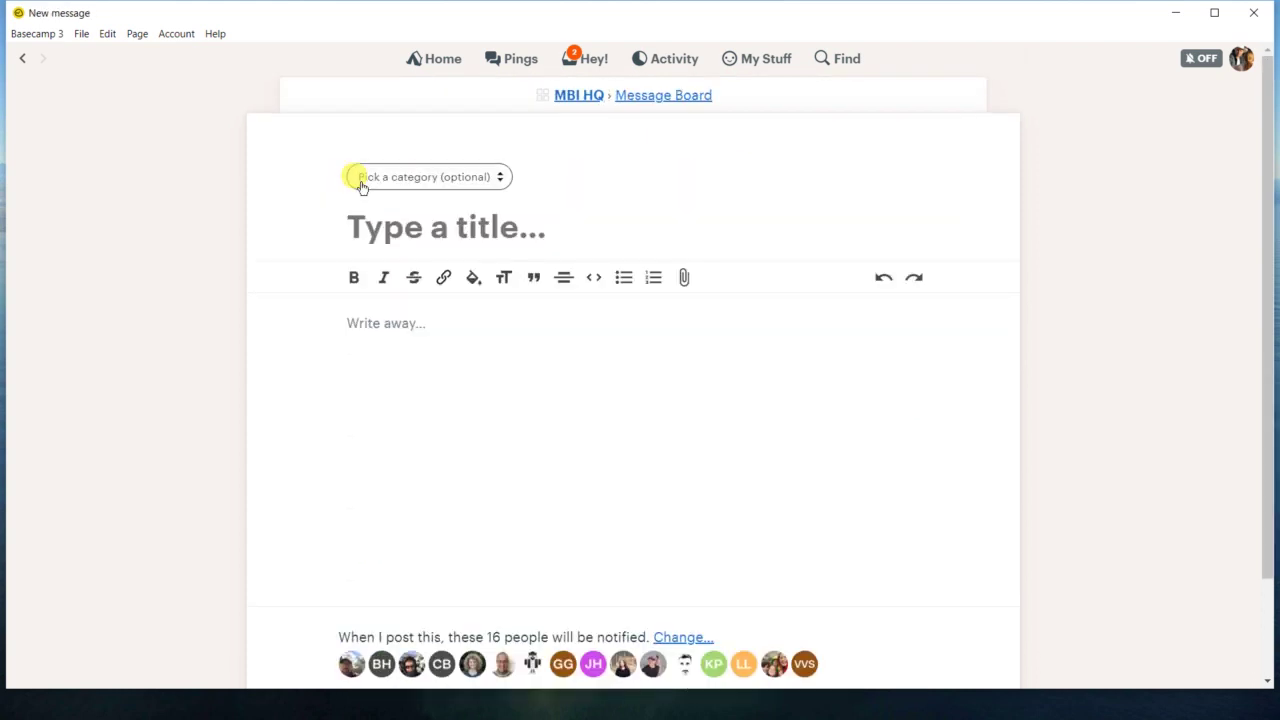
click(499, 177)
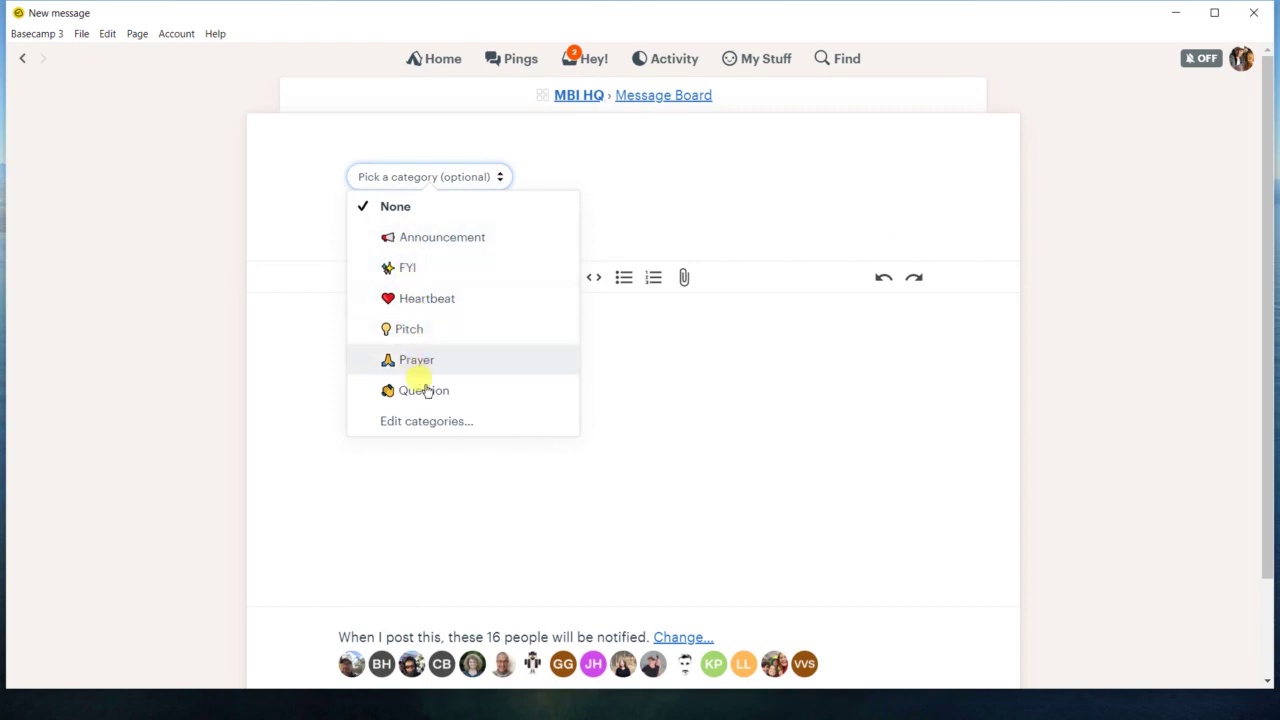
click(418, 247)
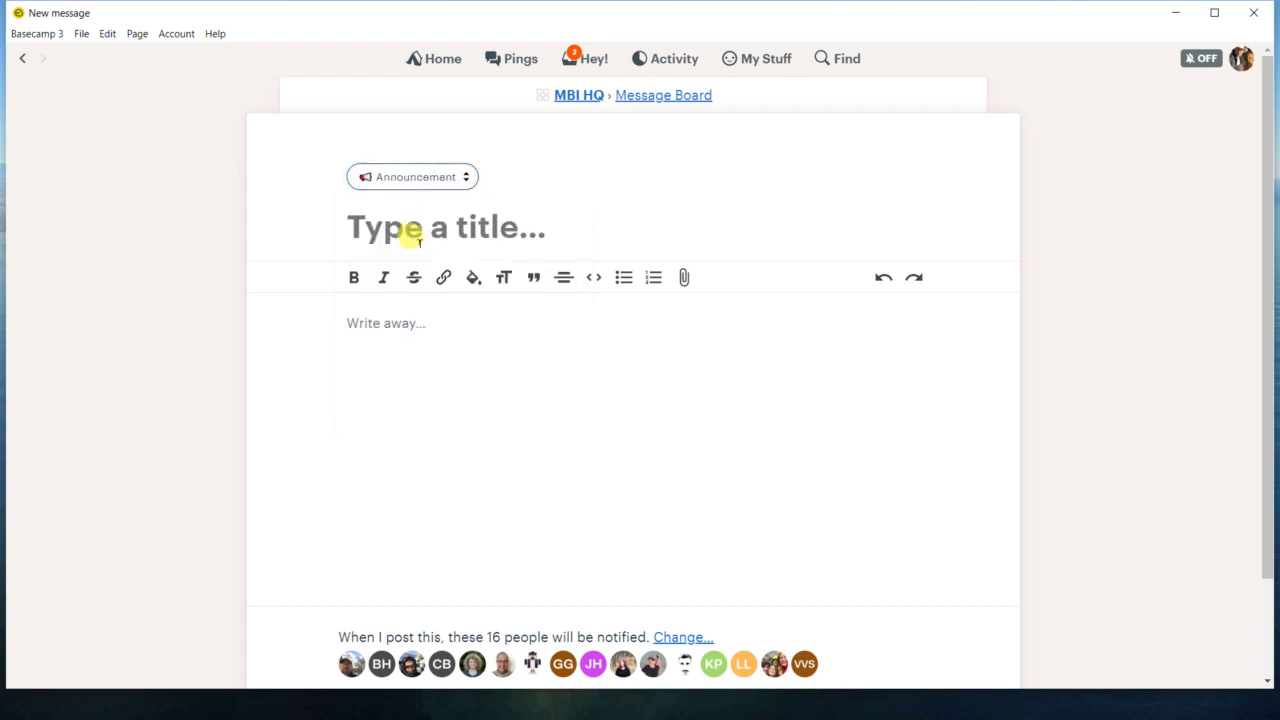
Give the message the title "joeuiue" and the body text "lkjoeuieu"
click(388, 230)
text(joeuiue)
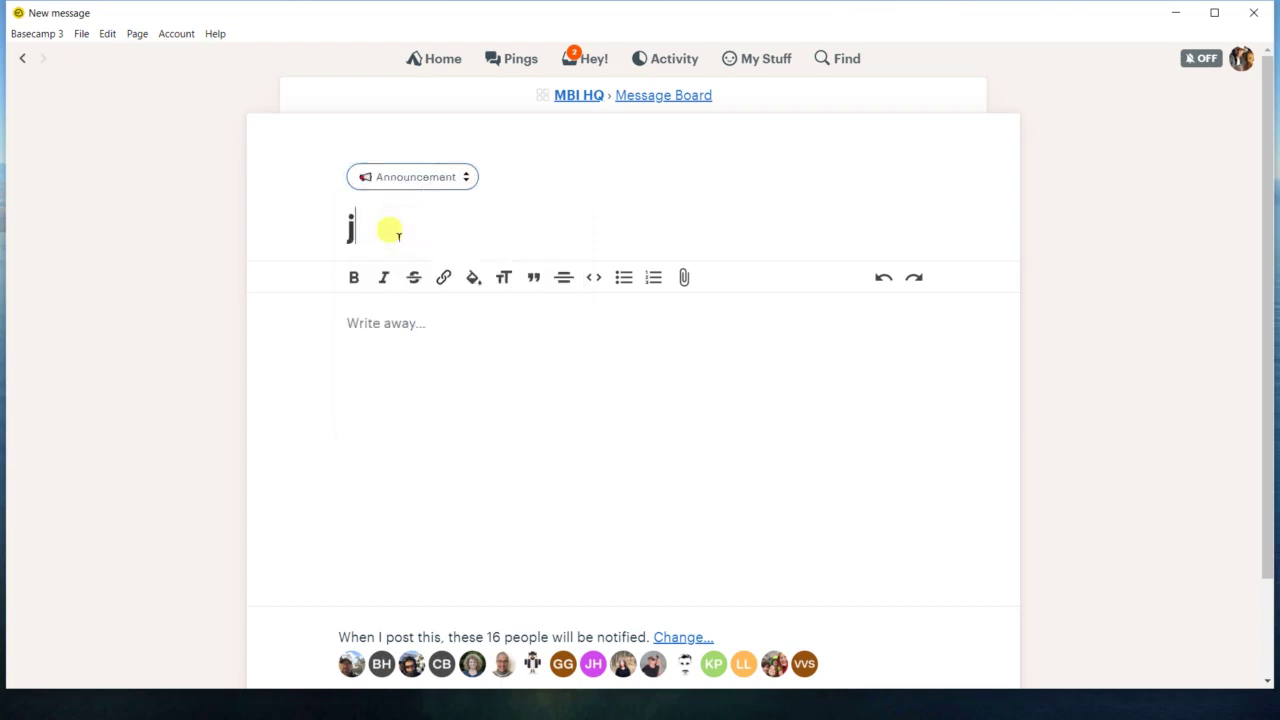
click(405, 321)
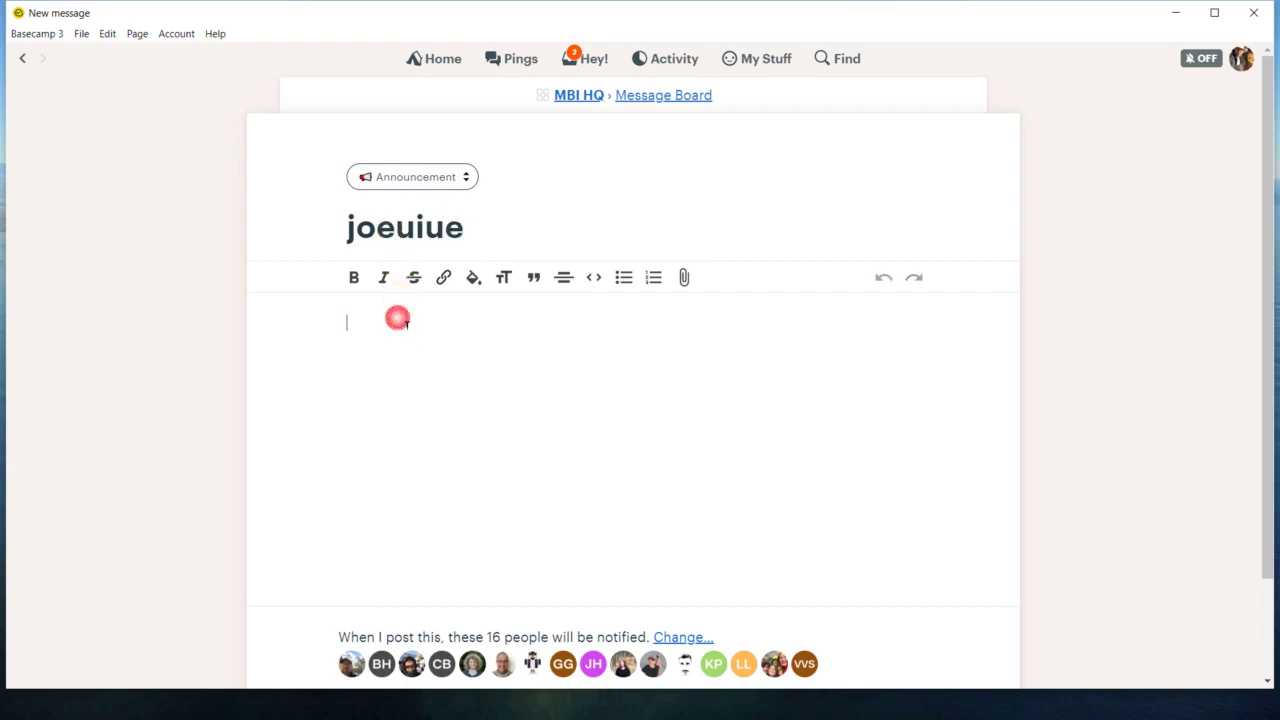
text(lkjoeuieu)
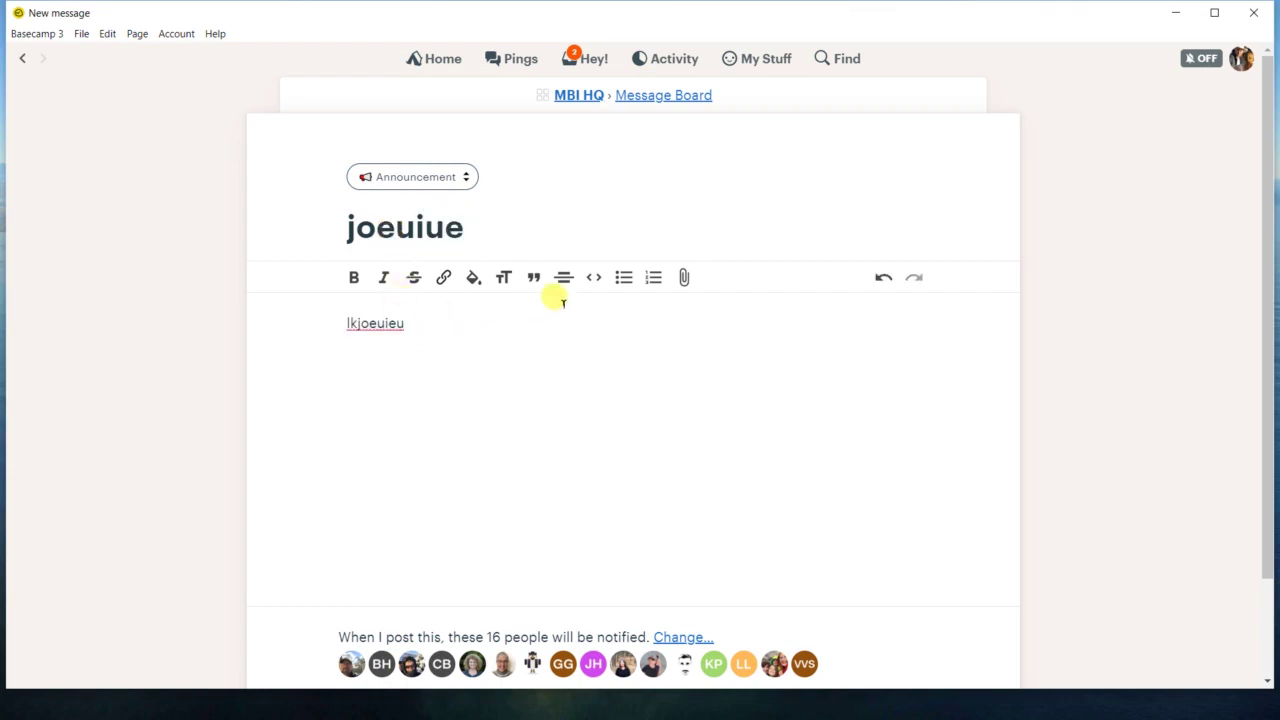
Add a bulleted list with "jieoiue" and "eoiuuie" below the body text and save the message as a draft
click(627, 289)
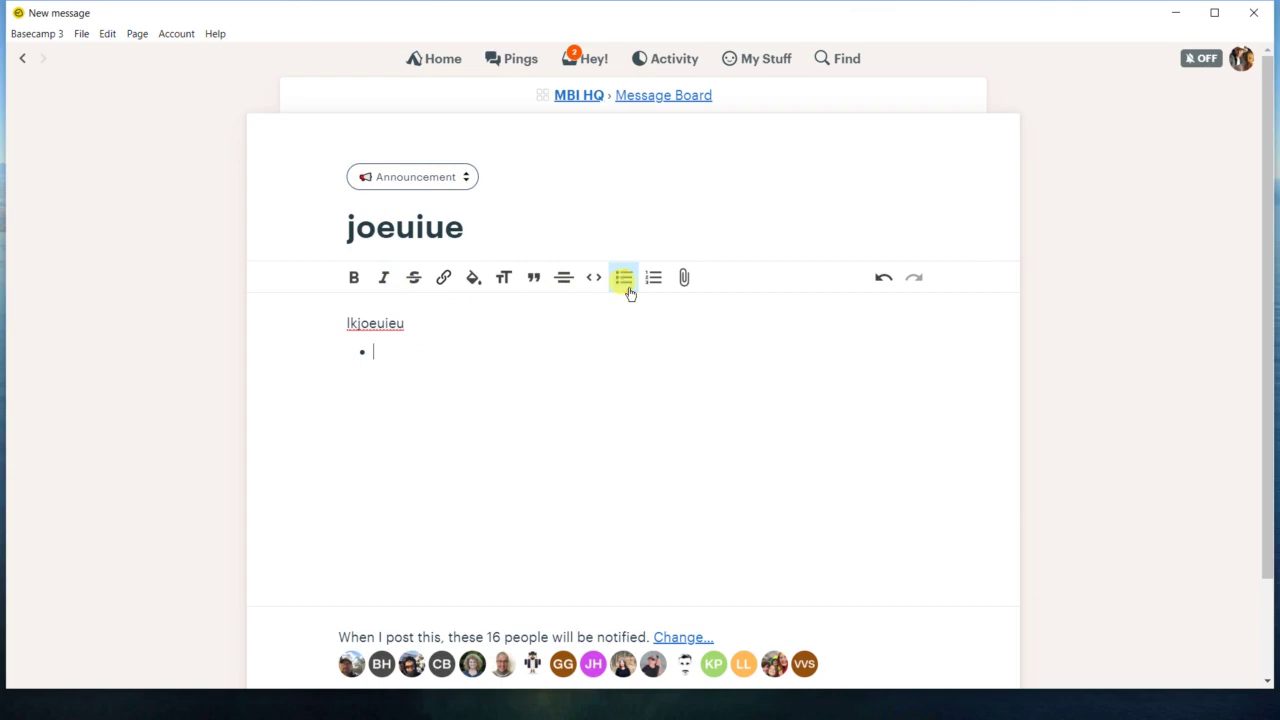
text(jieoiue)
key(Return)
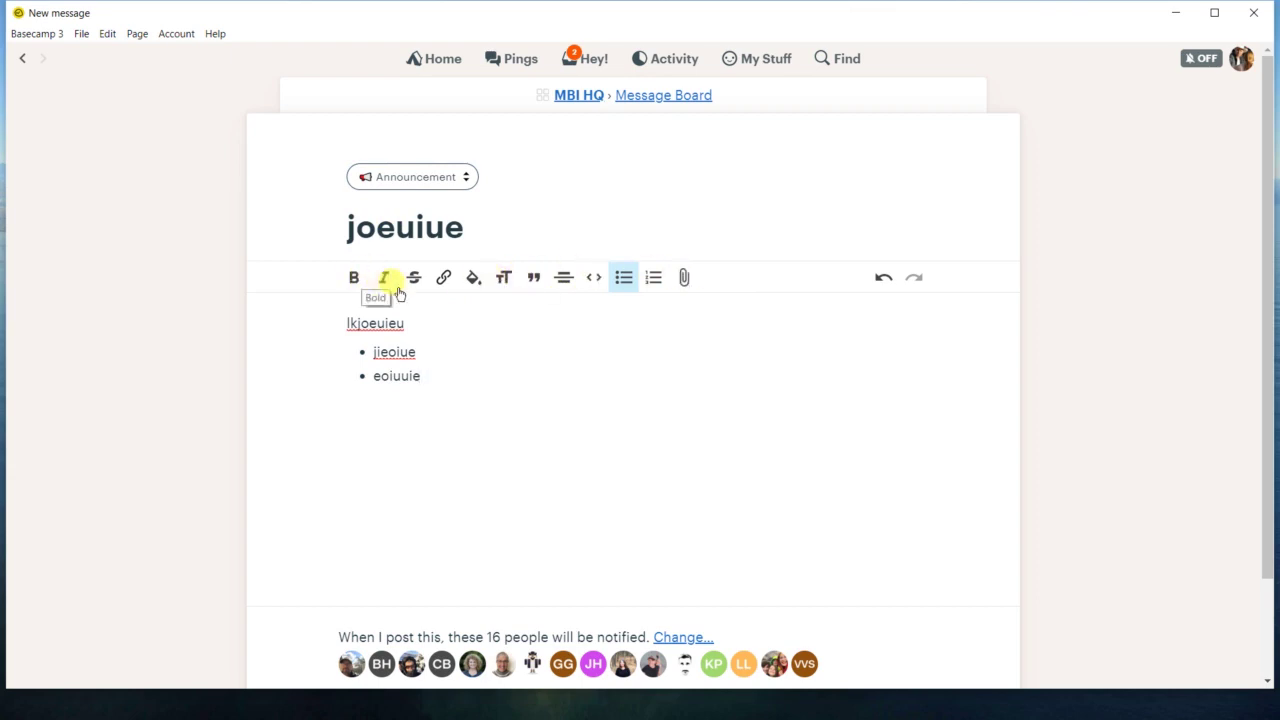
scroll(455, 370, down, 2)
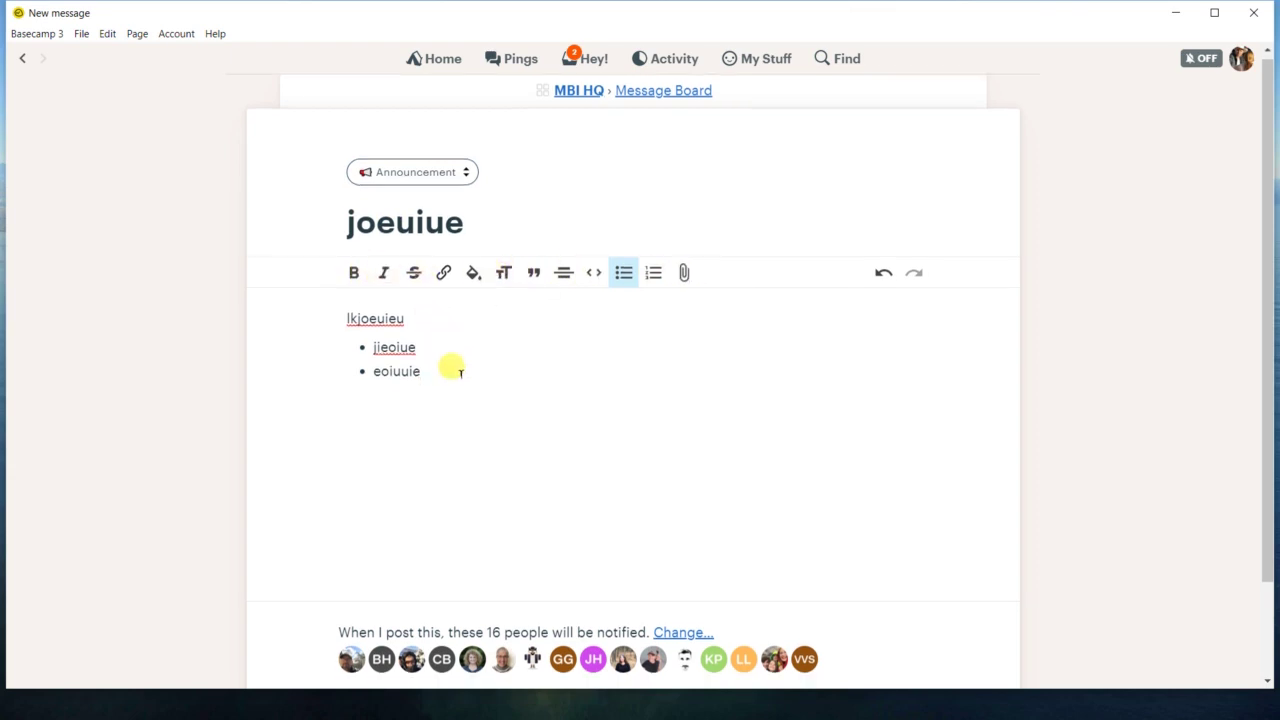
scroll(461, 311, up, 1)
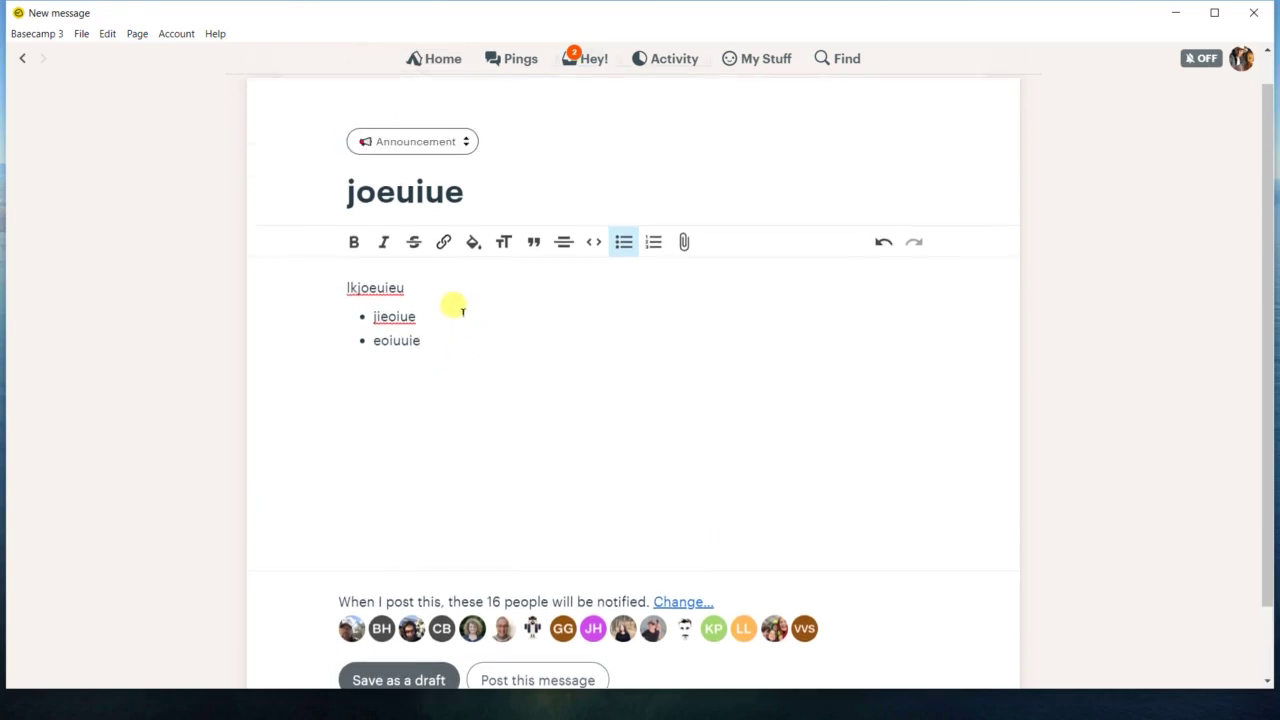
click(474, 342)
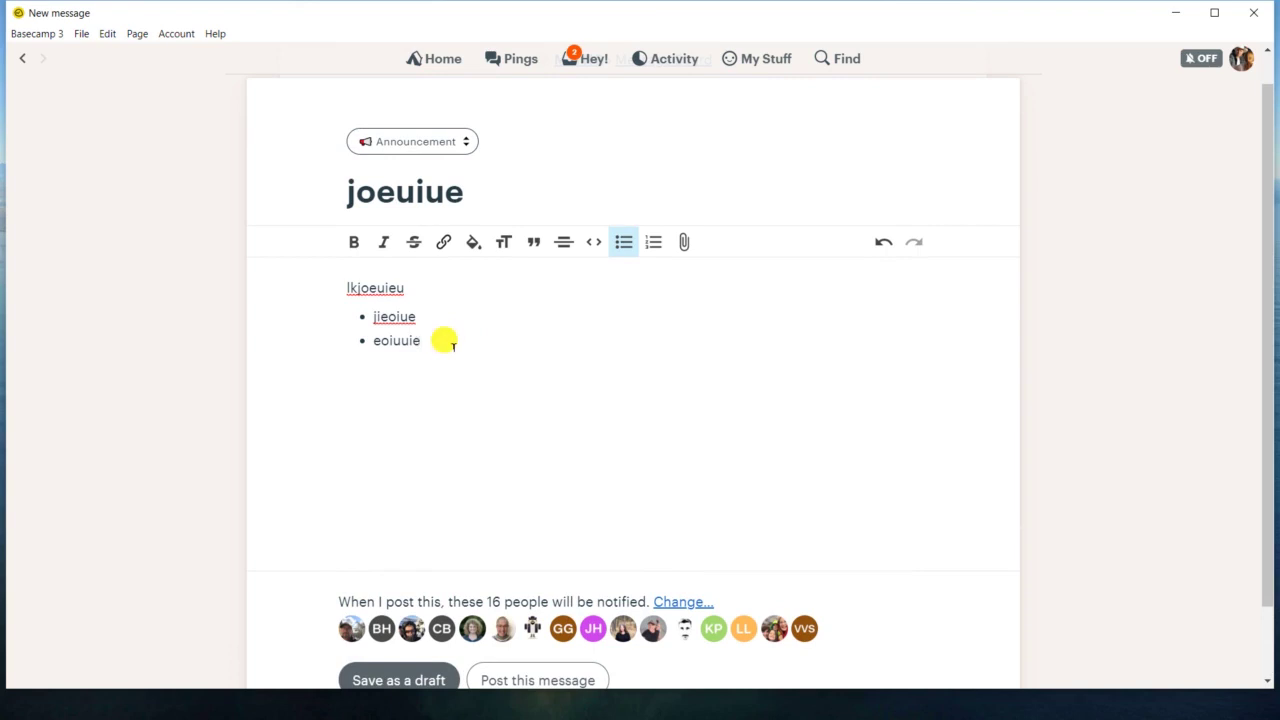
scroll(449, 338, down, 2)
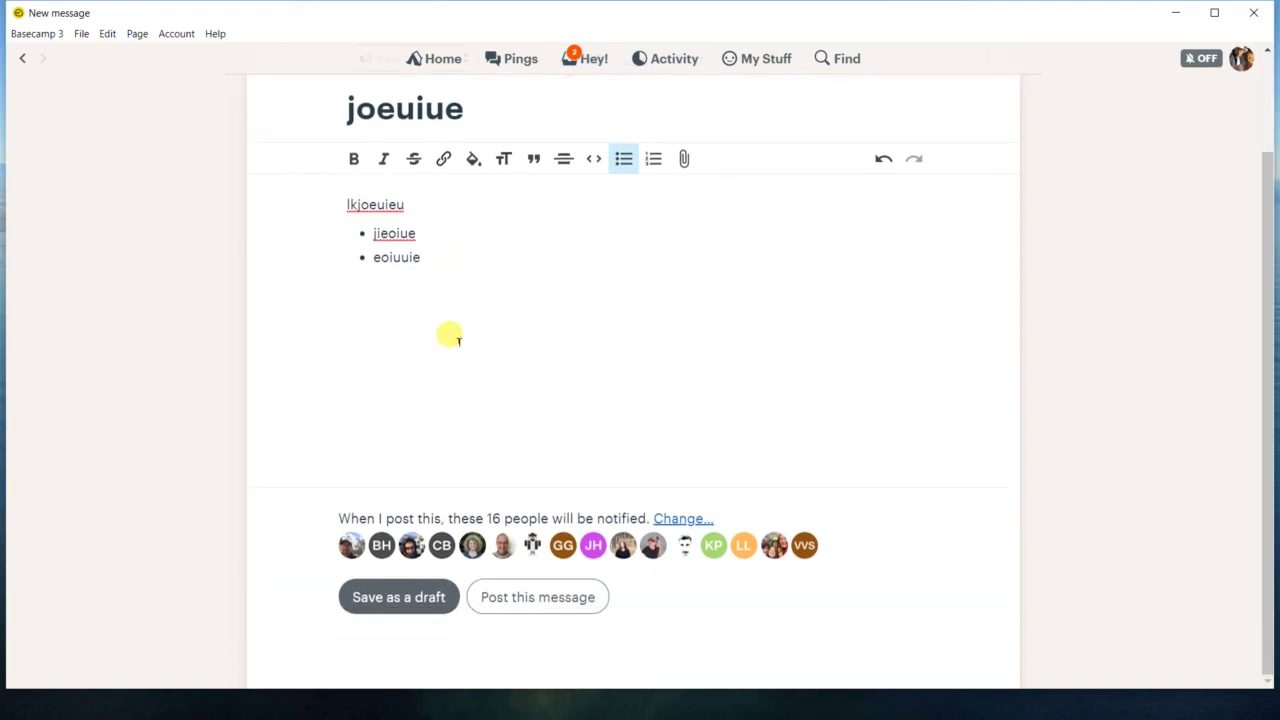
click(396, 599)
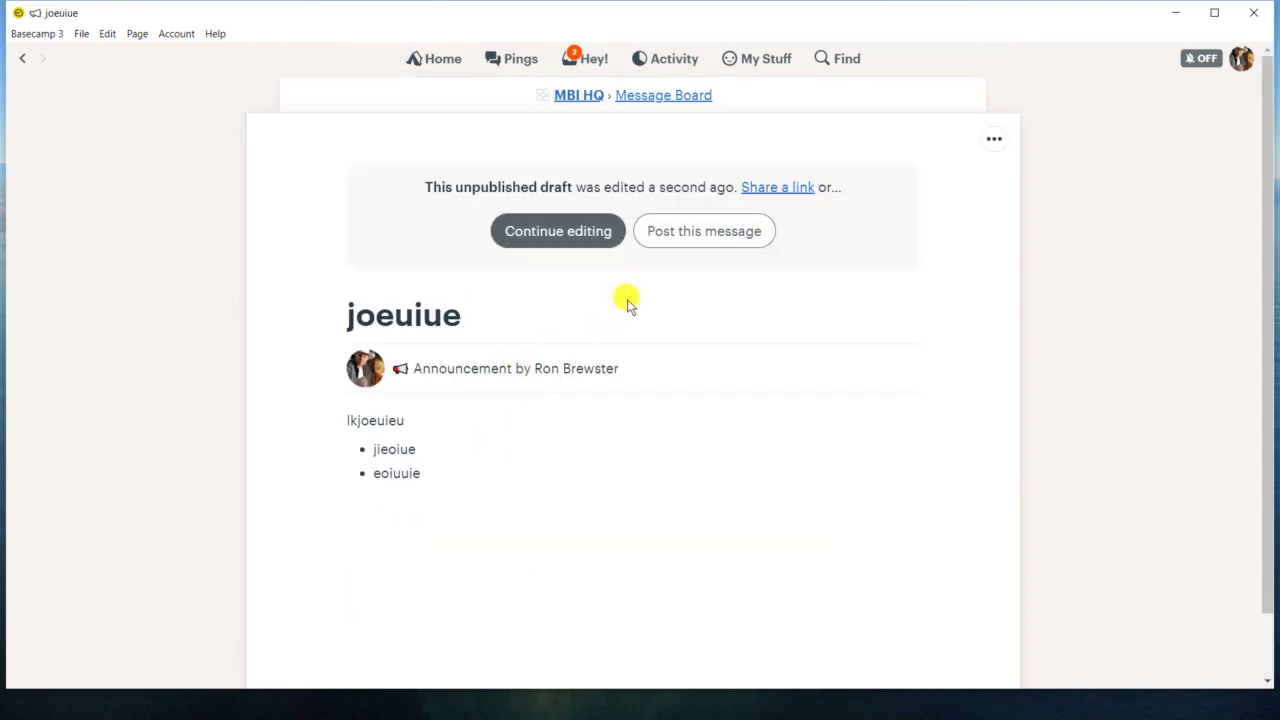
Return to the MBI HQ project, find the "joeuiue" announcement among your own drafts and reopen it for editing
click(582, 104)
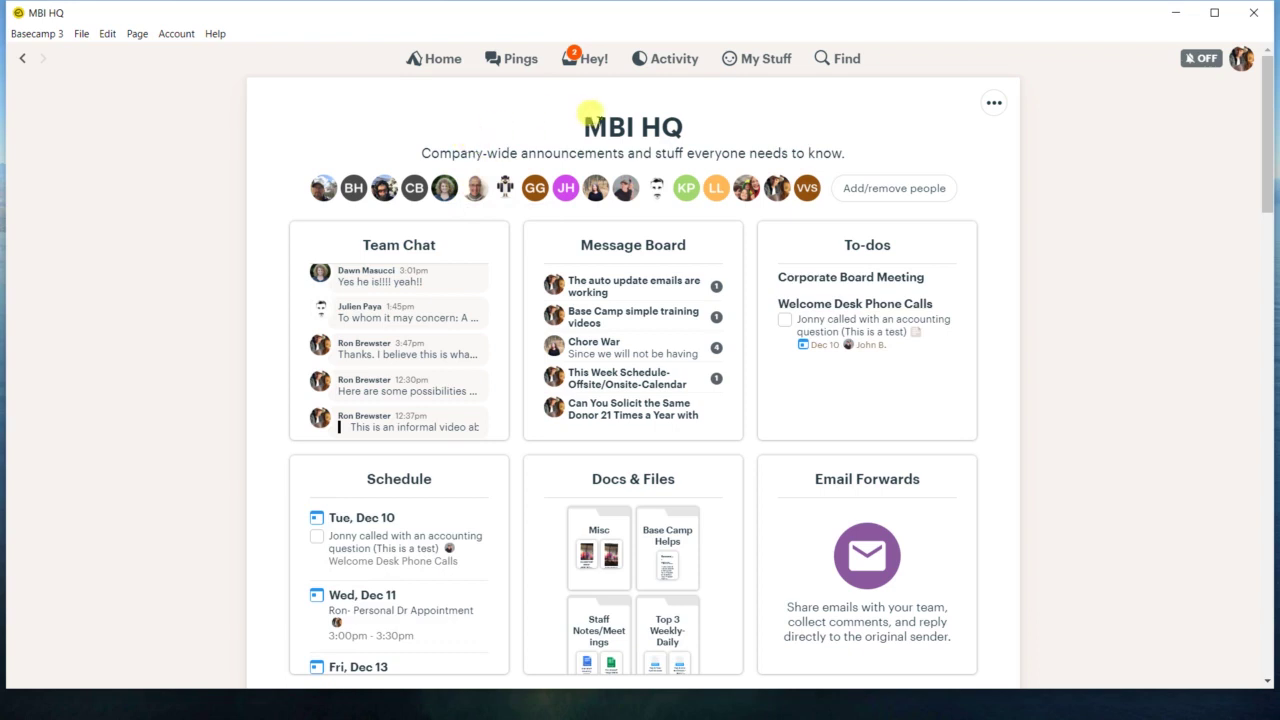
click(766, 60)
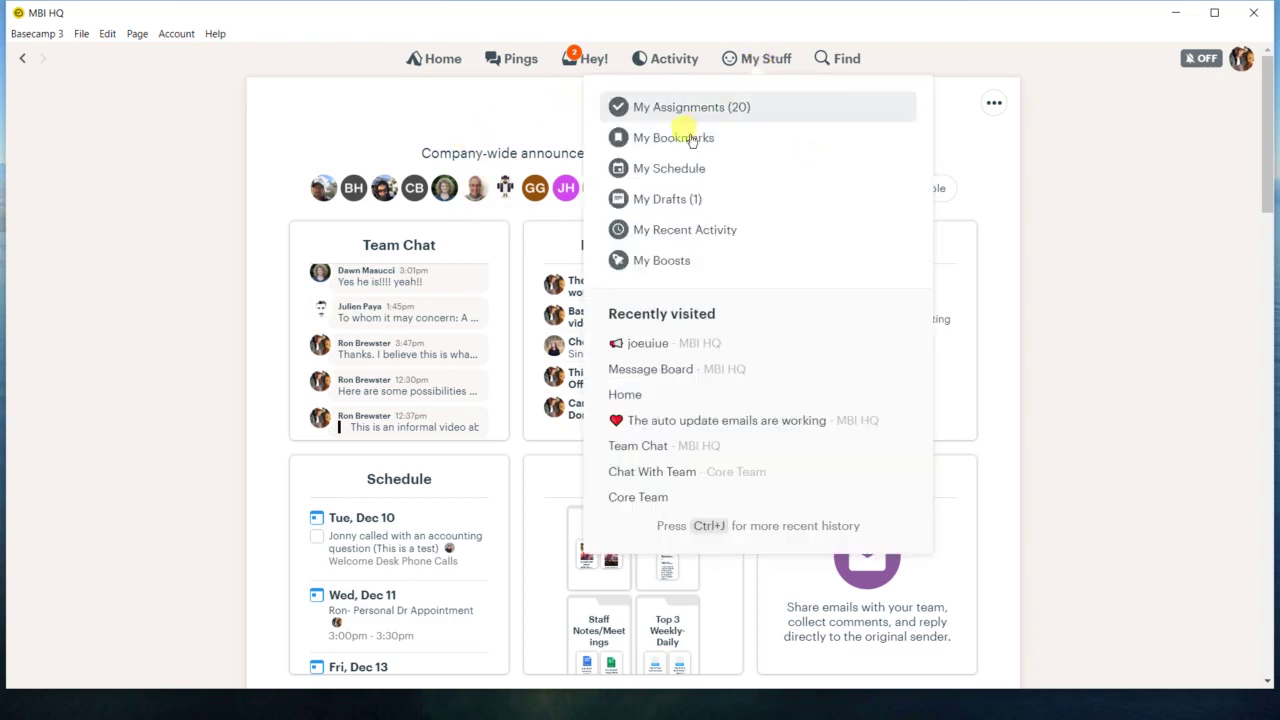
click(666, 208)
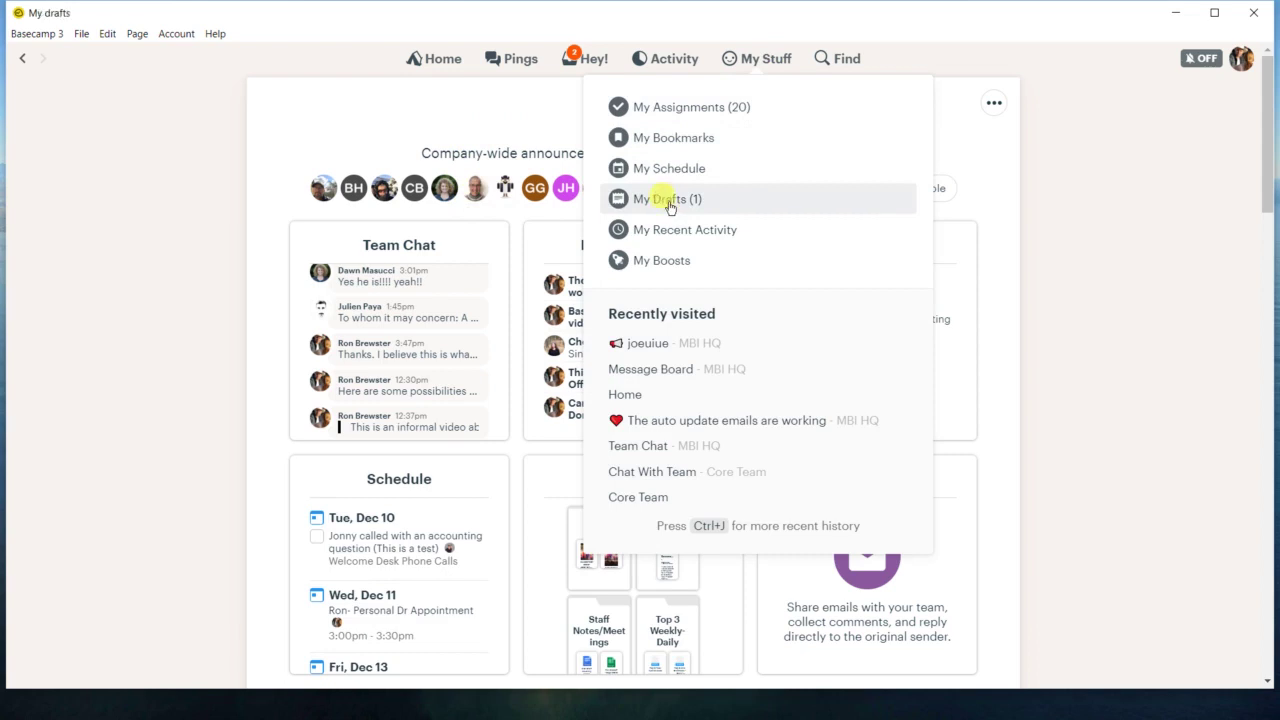
click(443, 312)
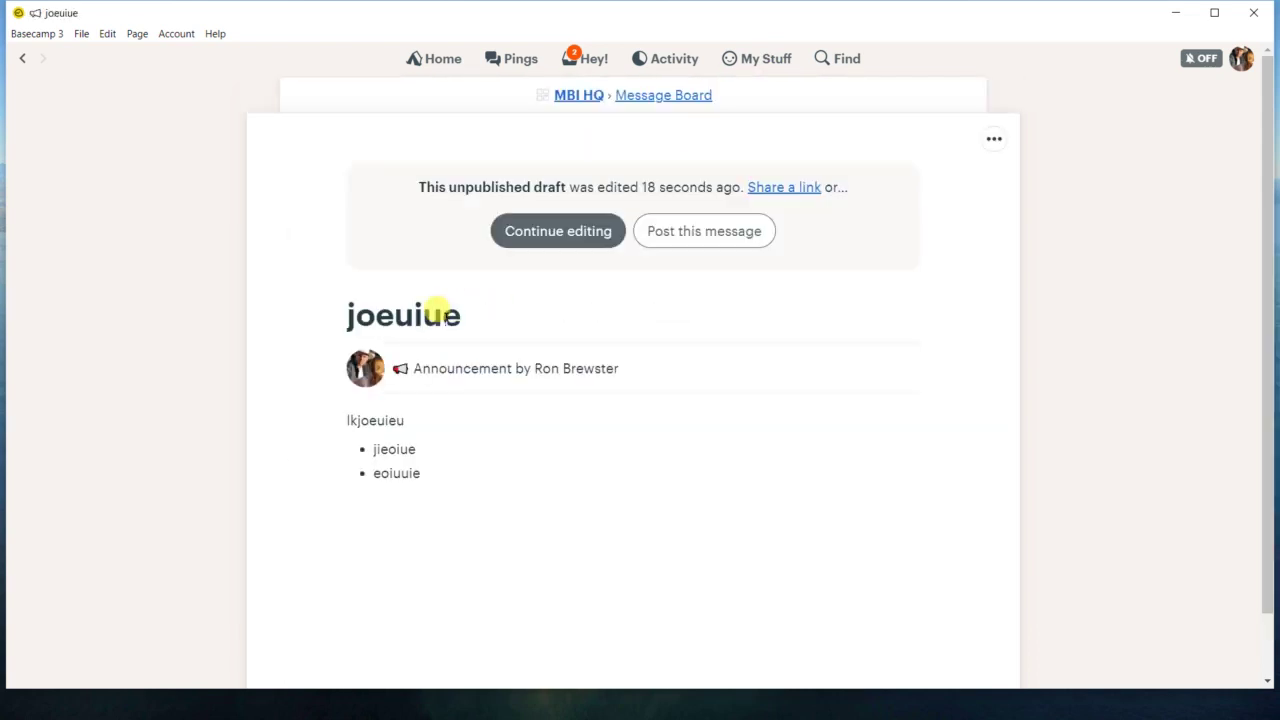
click(555, 234)
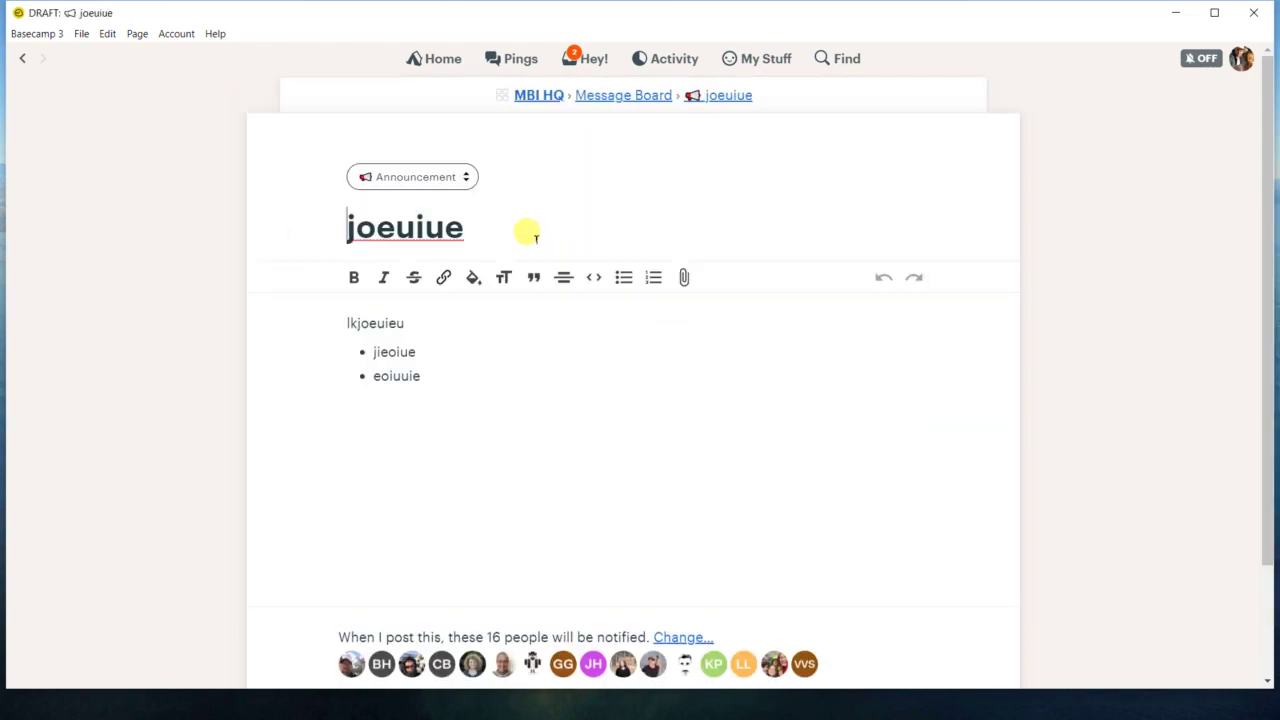
scroll(506, 346, down, 2)
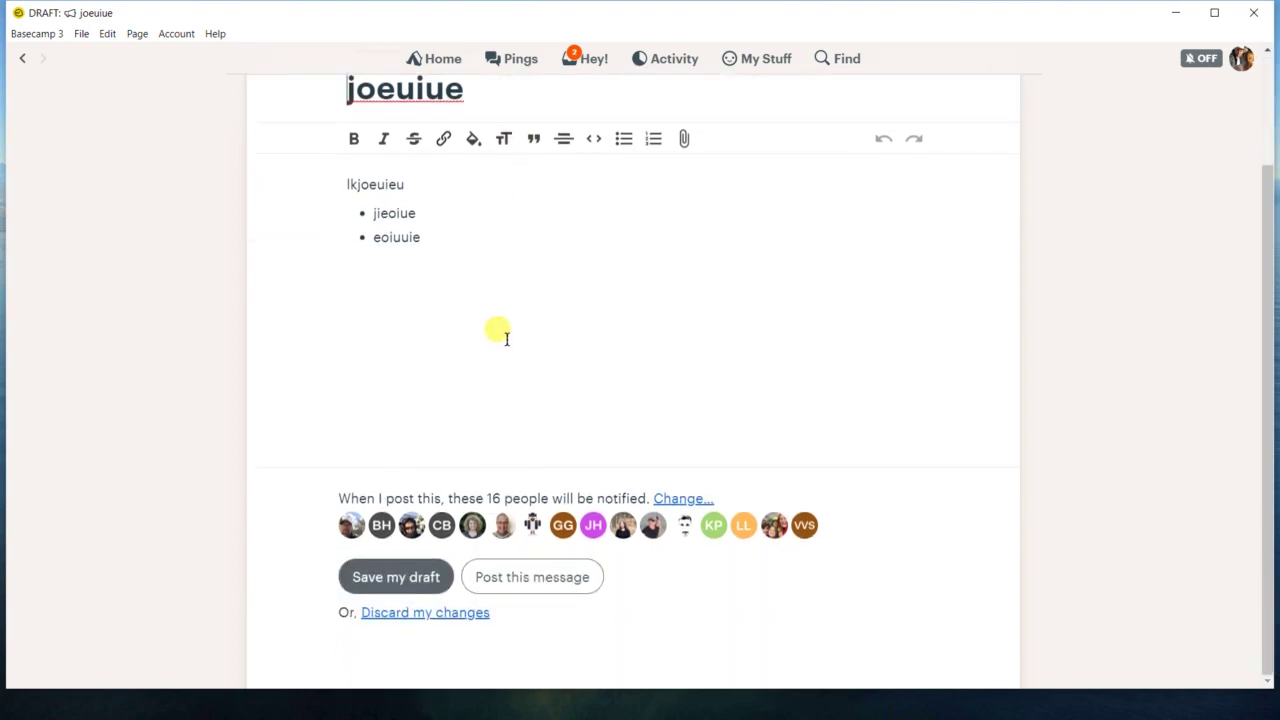
scroll(500, 334, up, 2)
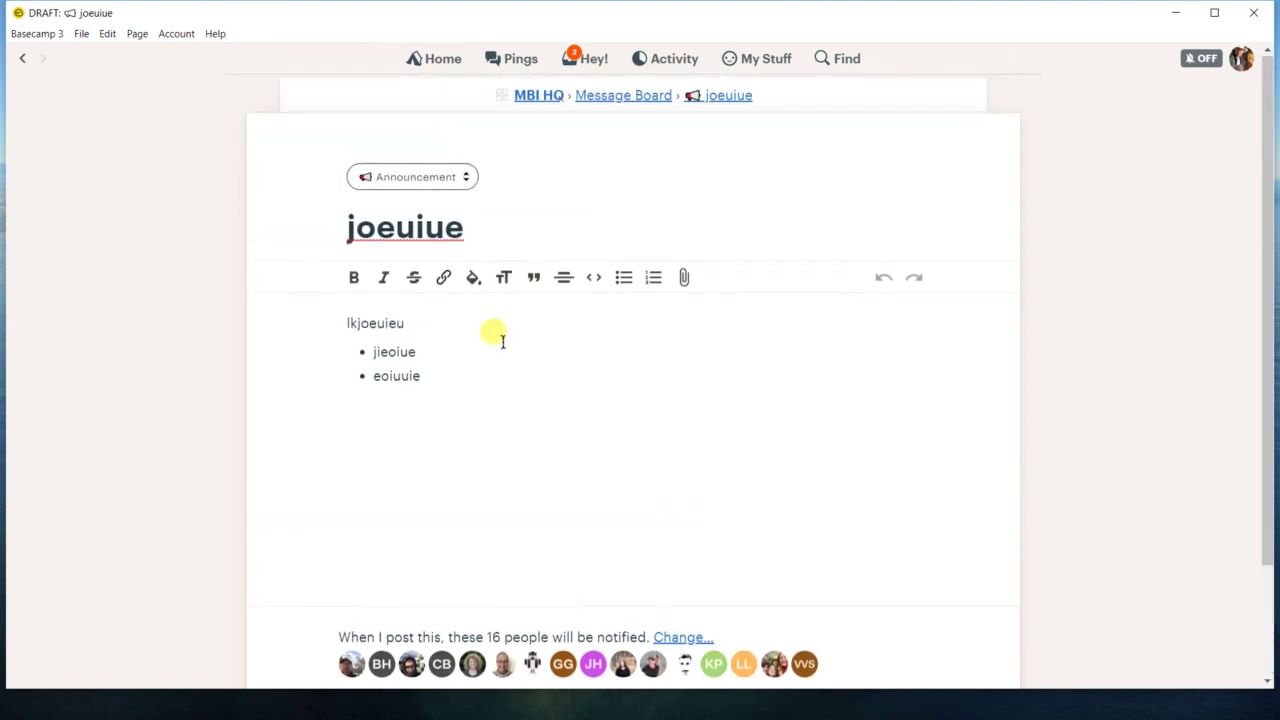
Mention two team members on a new line above the draft's body text, followed by an empty line
click(361, 324)
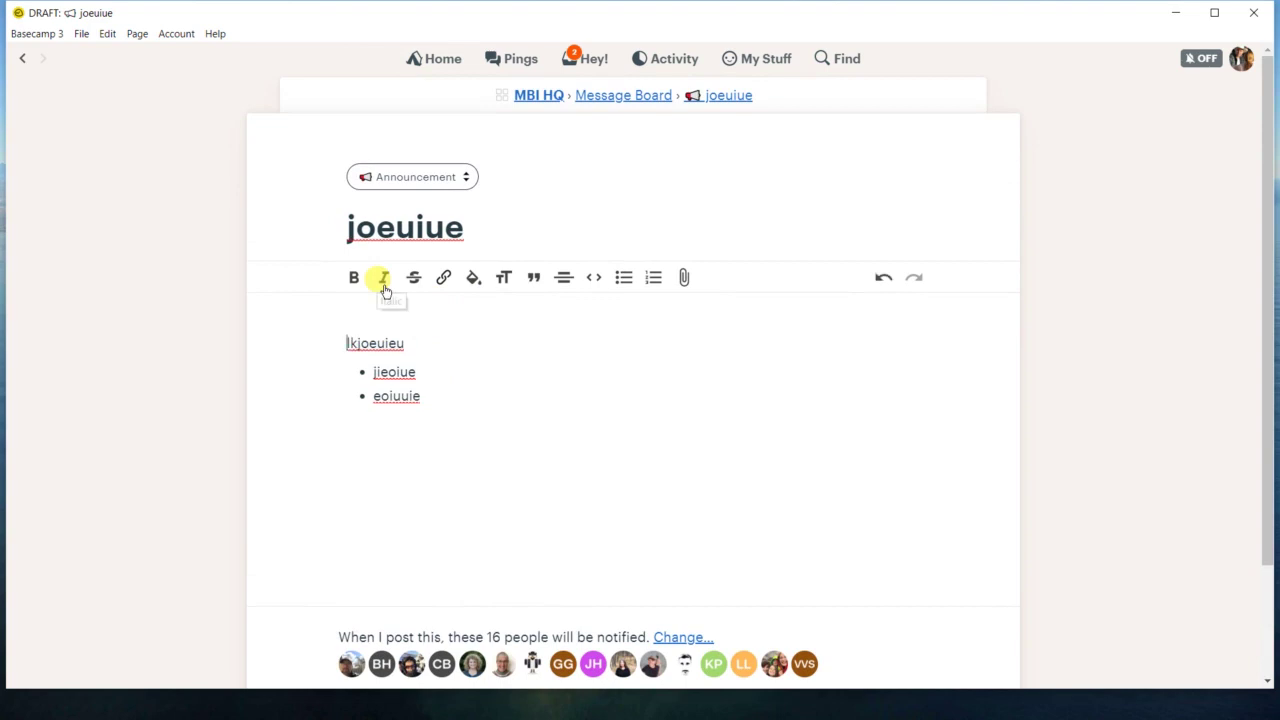
key(Return)
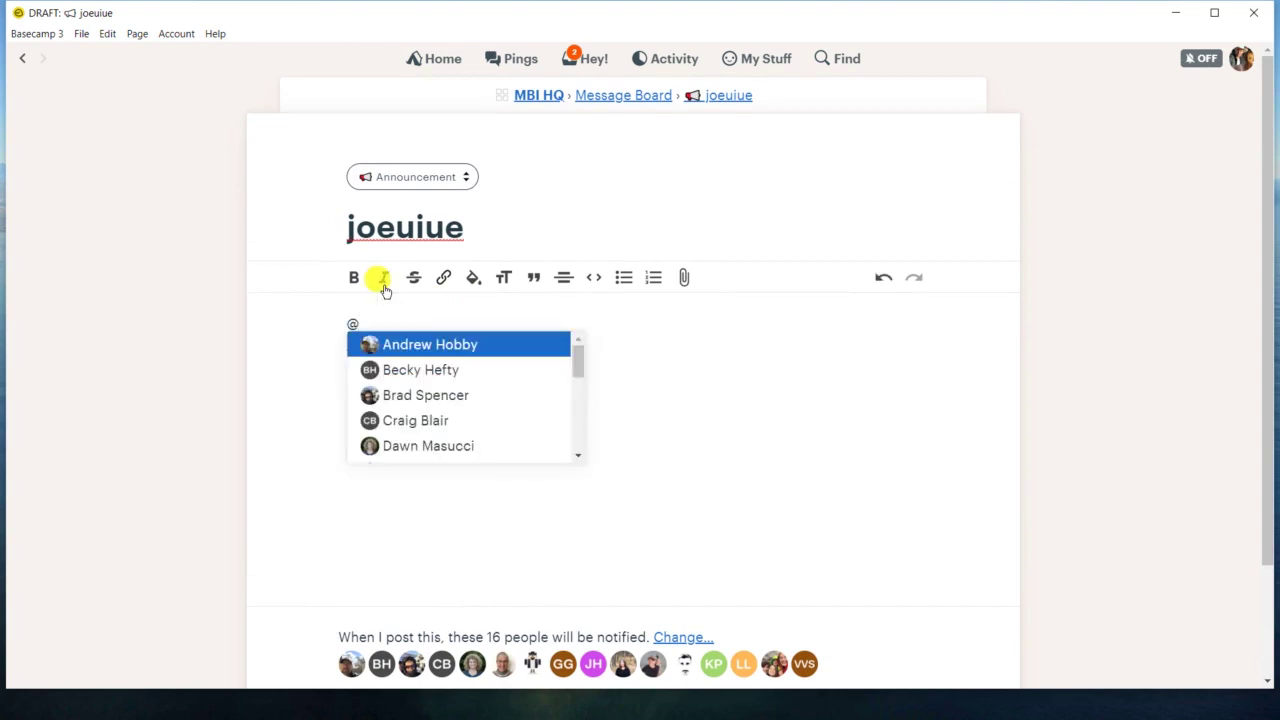
click(417, 344)
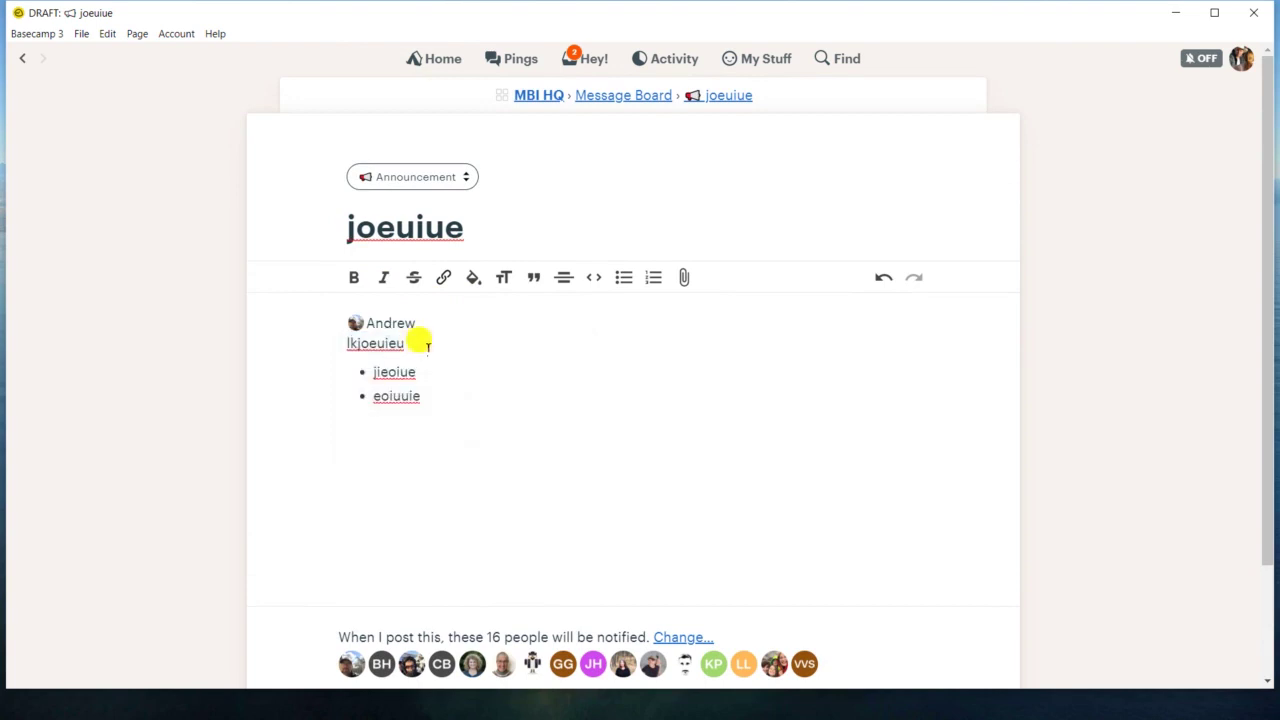
text(@dawn)
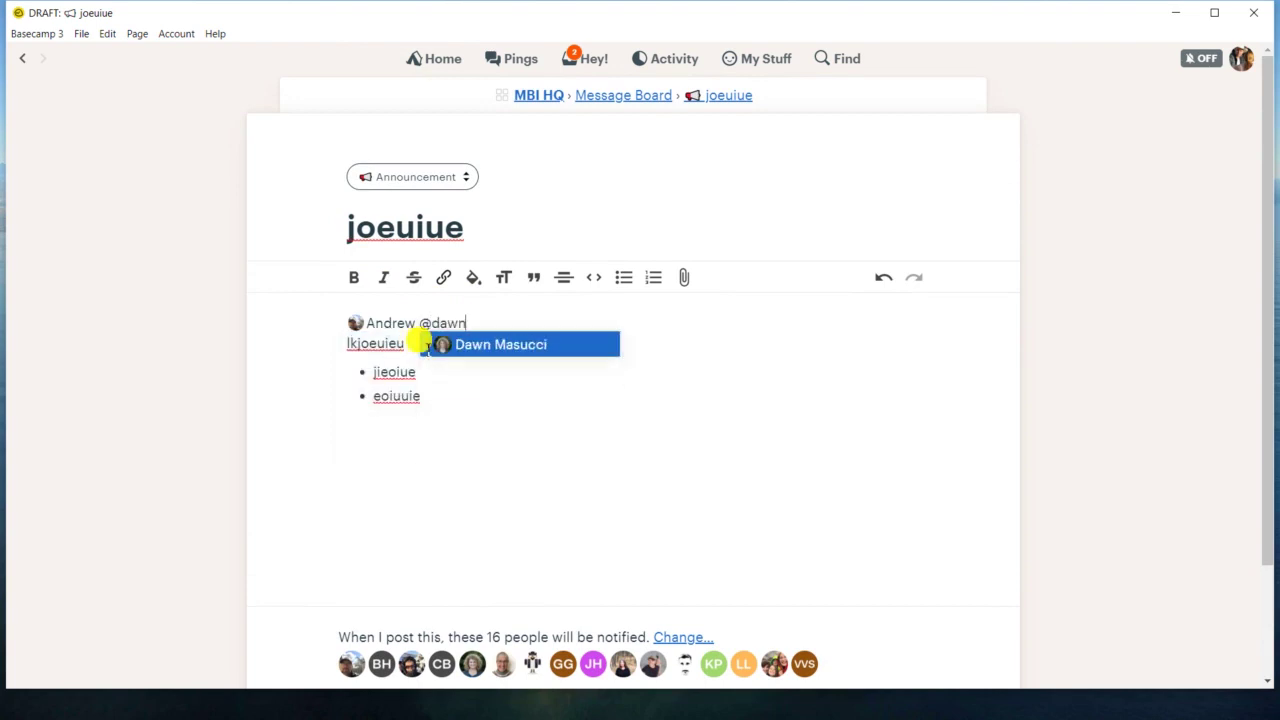
click(514, 351)
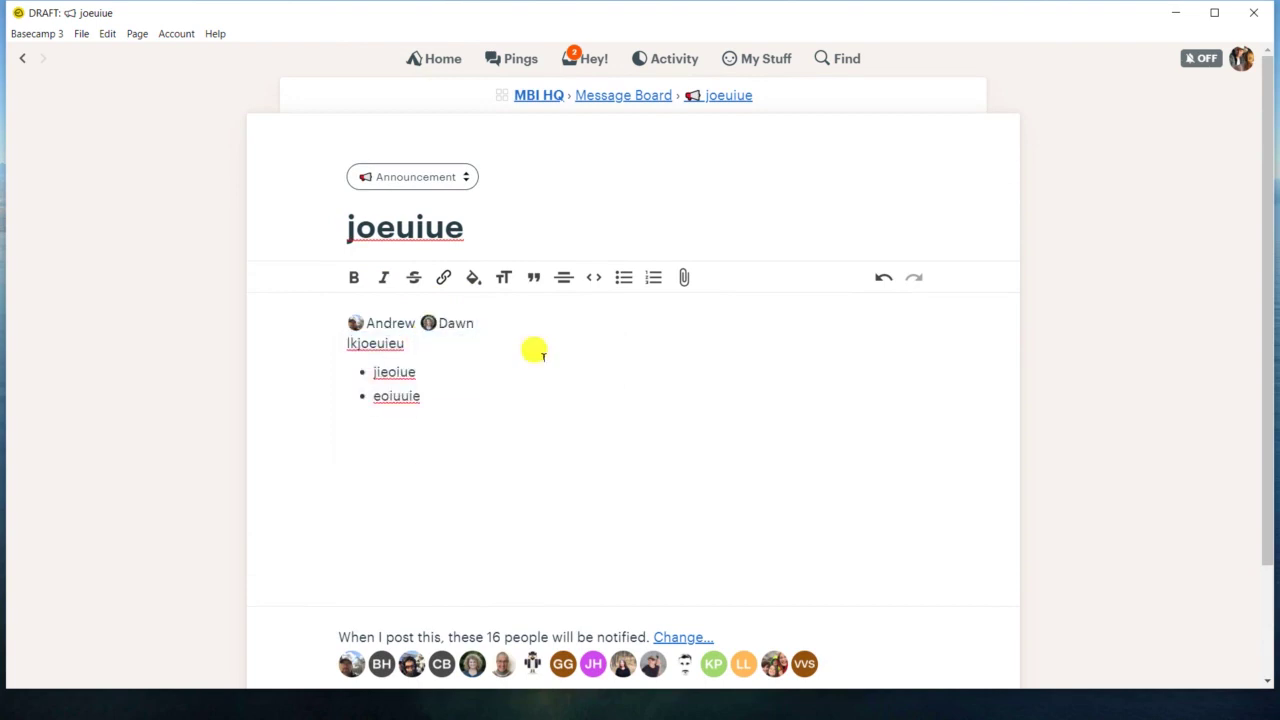
key(Return)
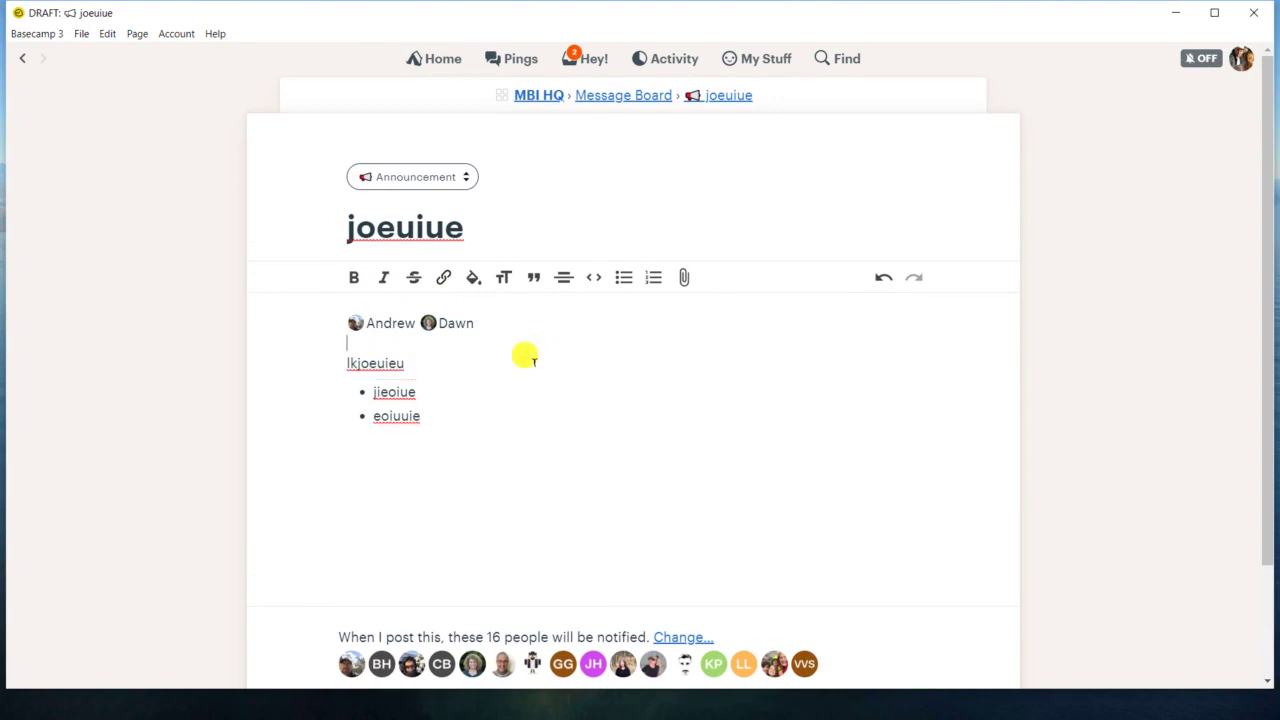
Try limiting the draft's notifications to five chosen people, abandon that selection and discard the unsaved draft changes
scroll(503, 343, down, 2)
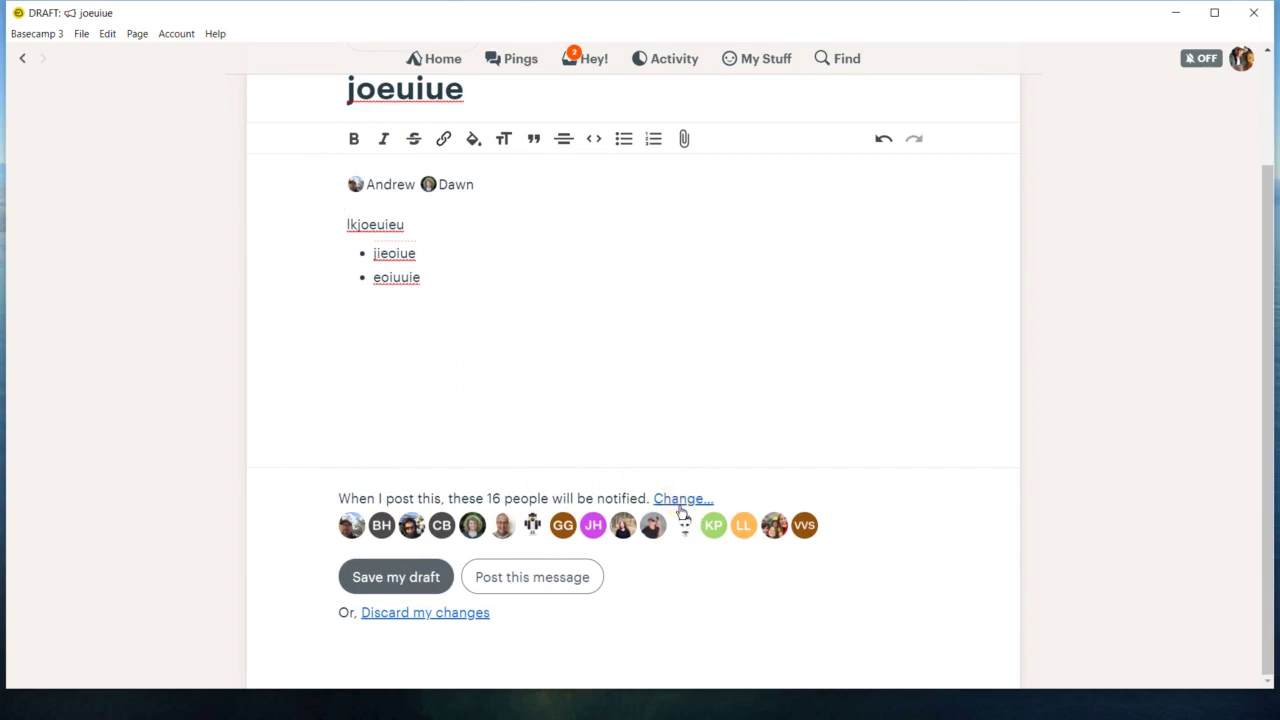
click(680, 500)
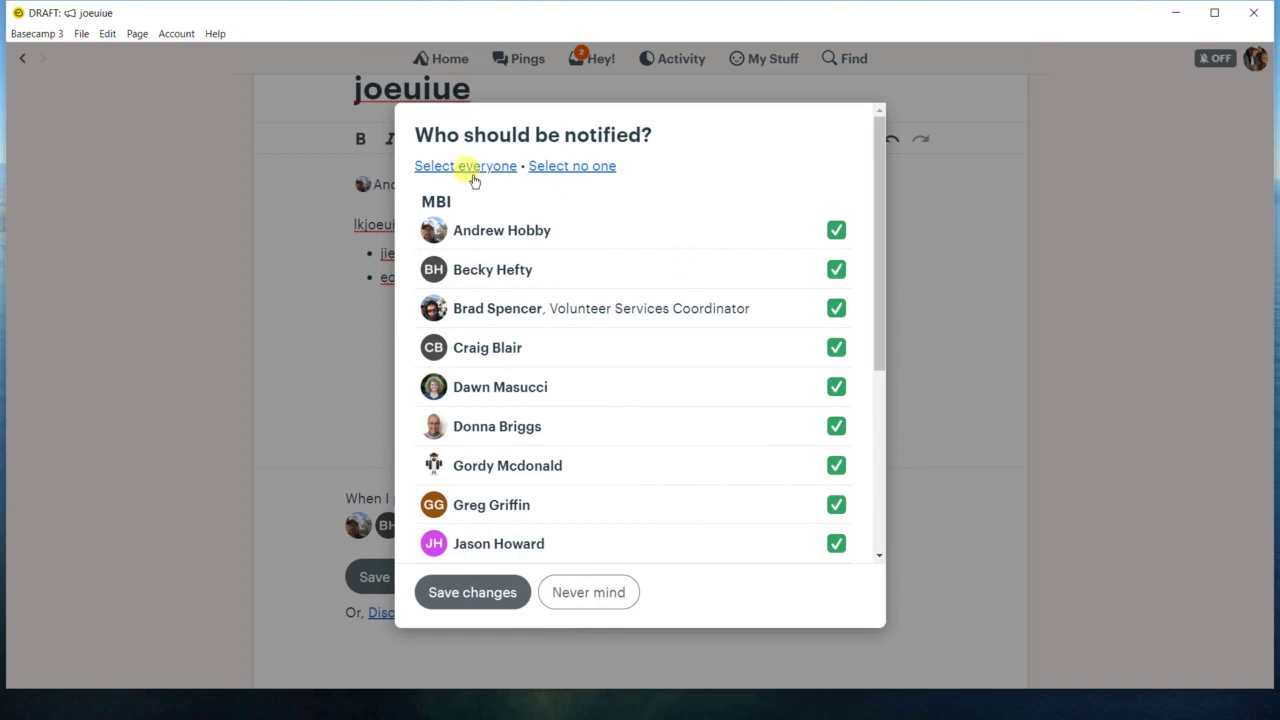
click(557, 172)
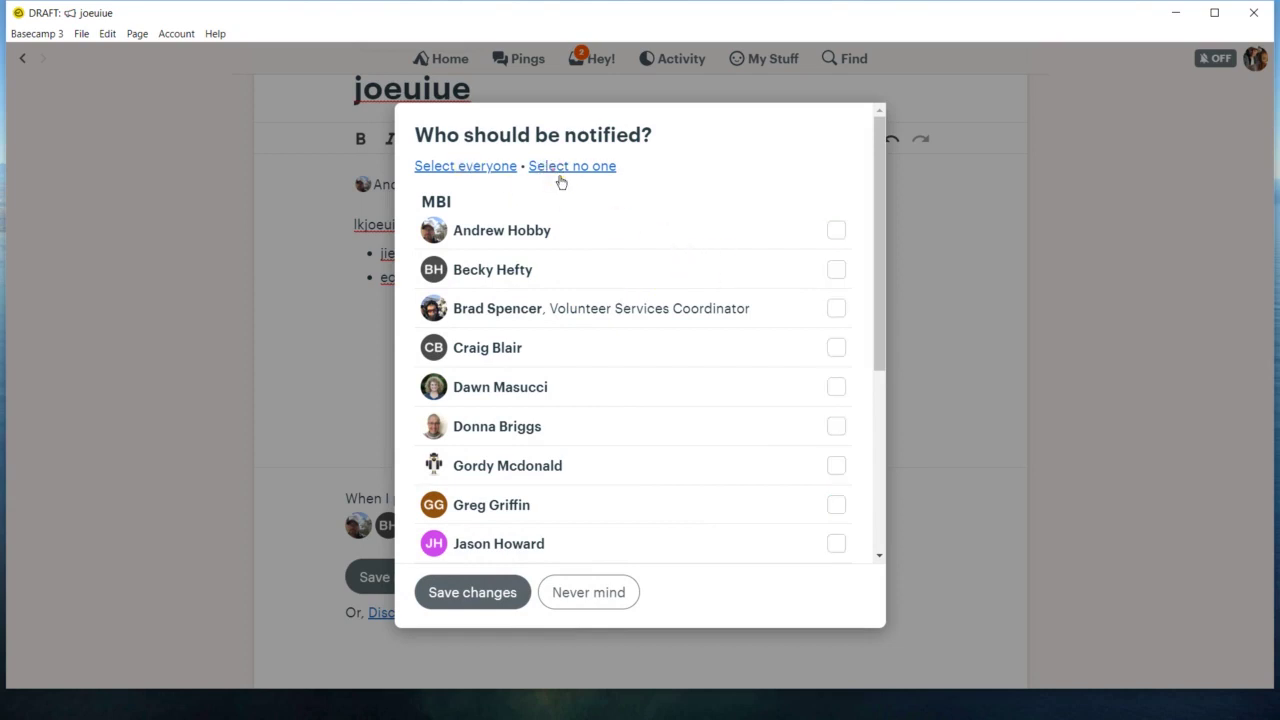
click(837, 271)
click(837, 348)
click(837, 427)
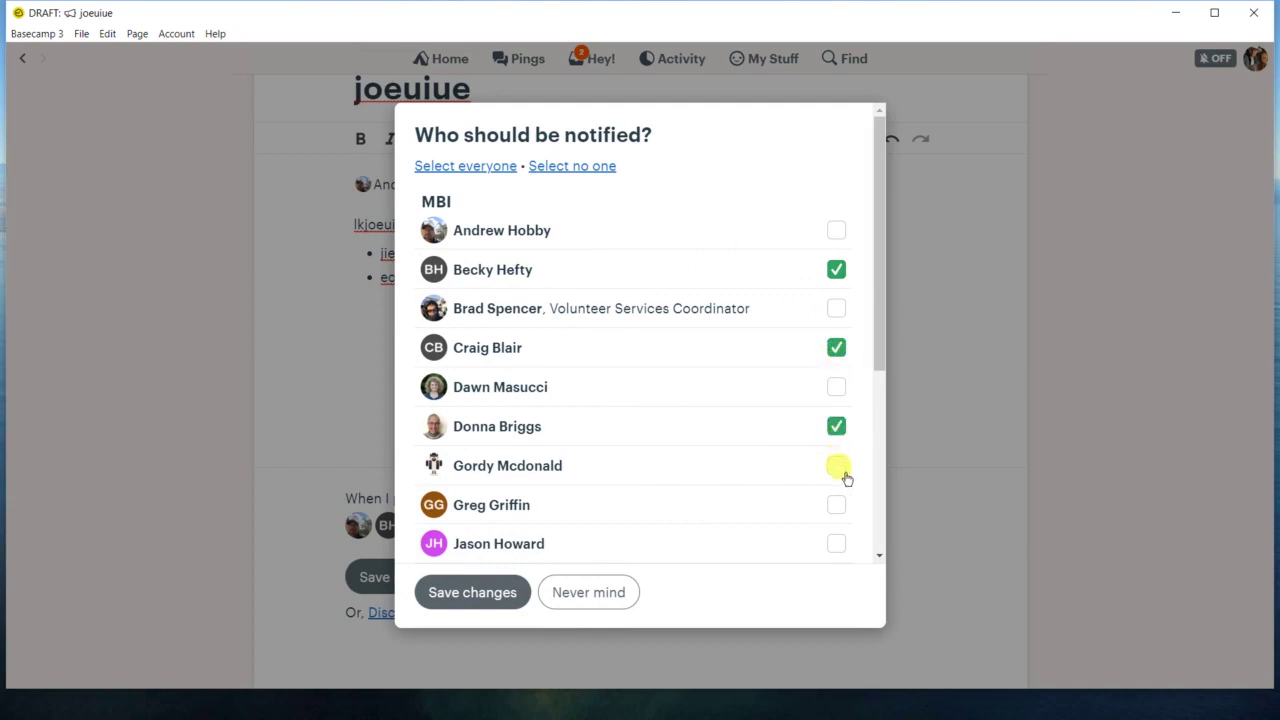
click(837, 466)
click(837, 505)
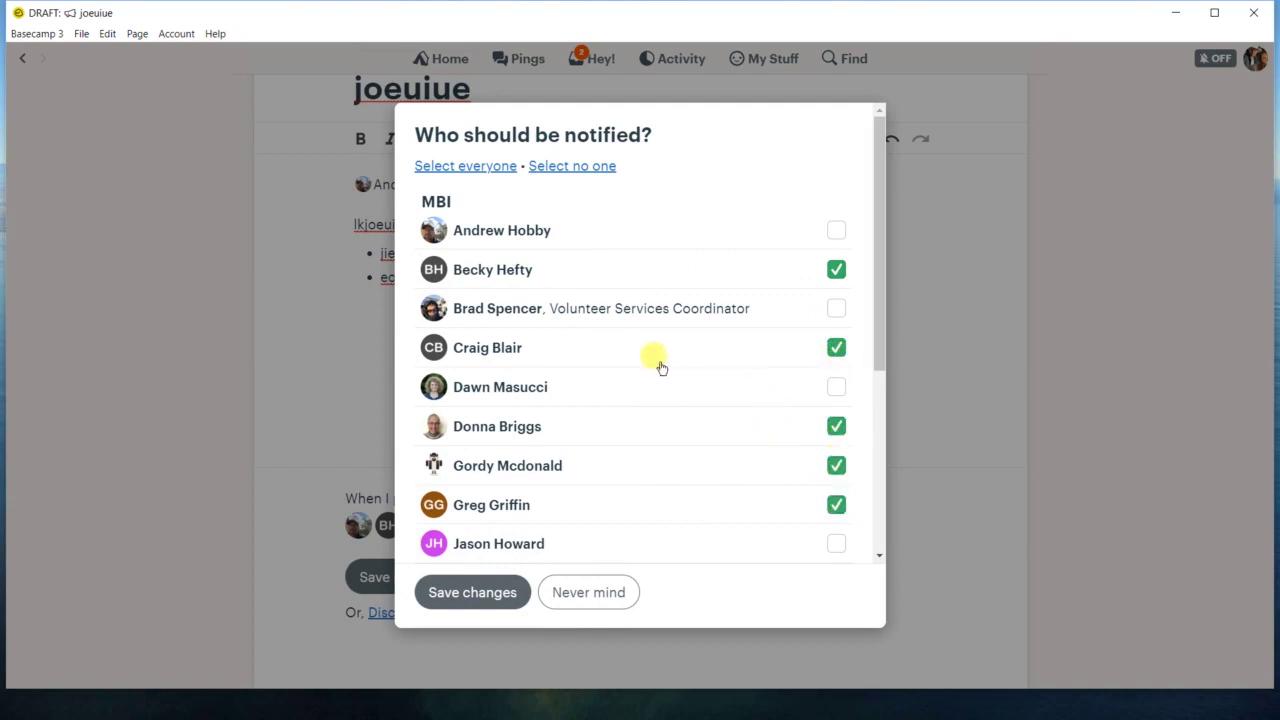
click(618, 603)
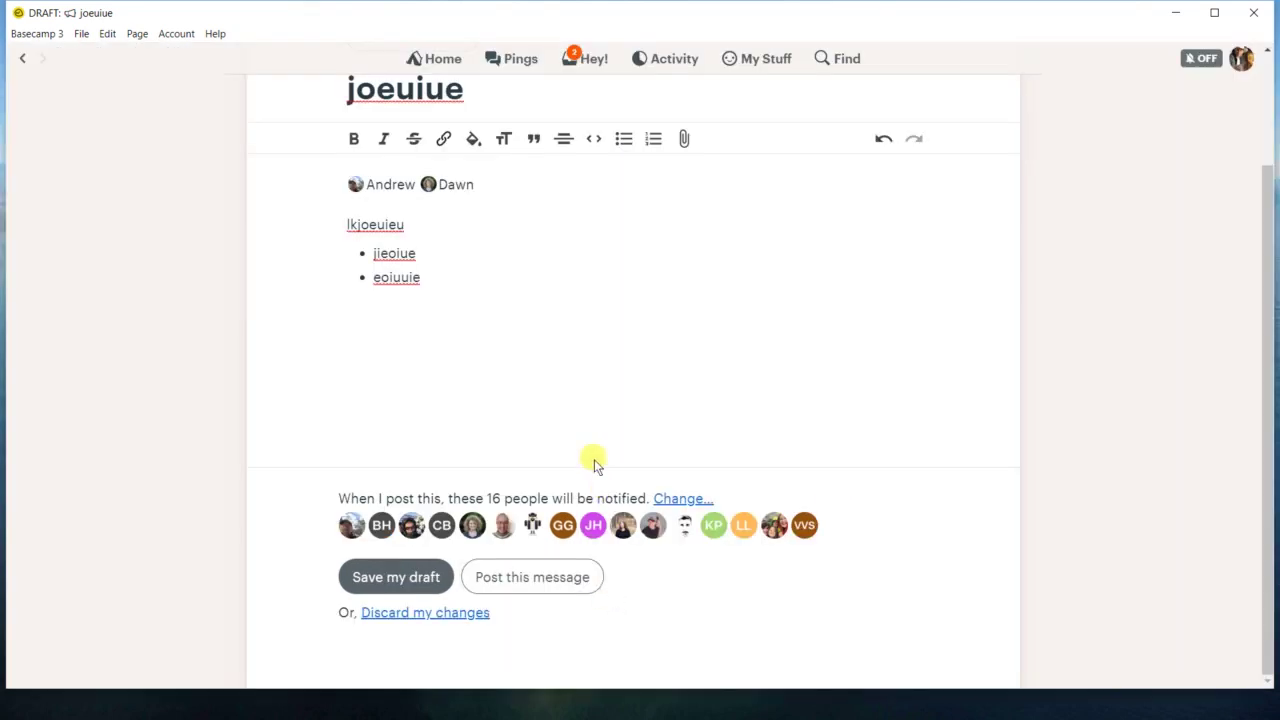
click(425, 614)
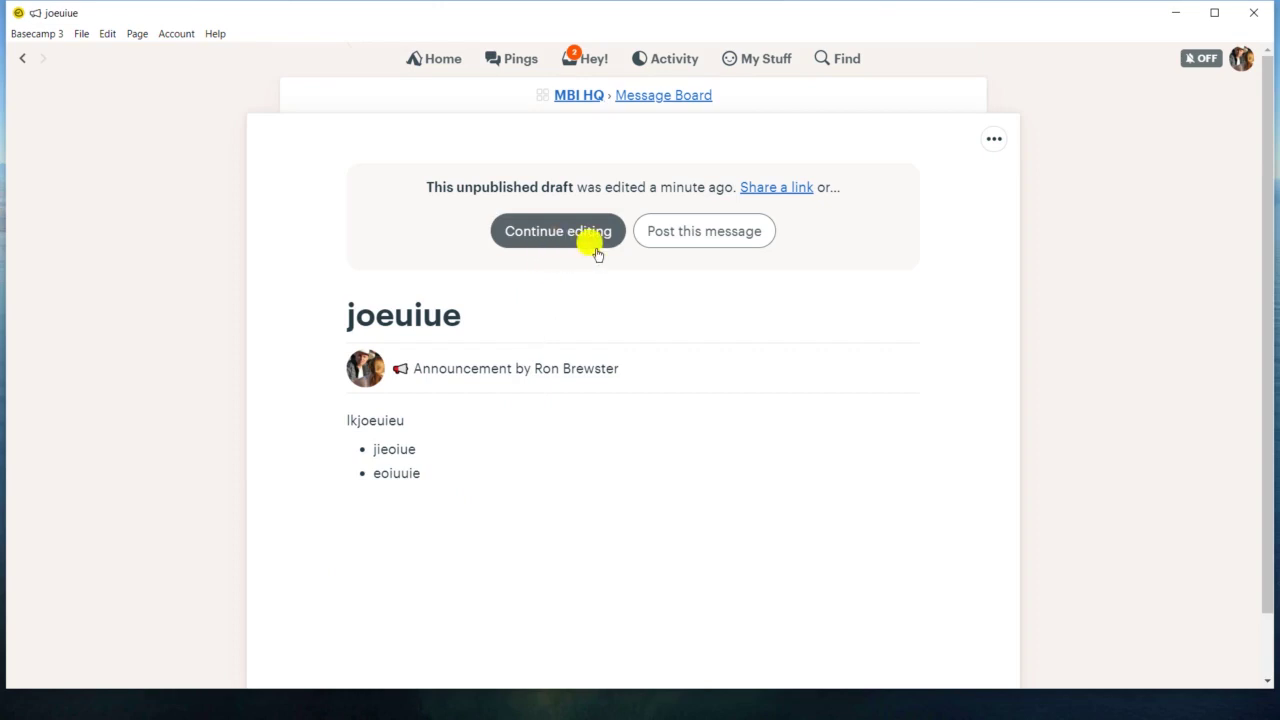
Delete the unpublished "joeuiue" announcement draft
click(1006, 146)
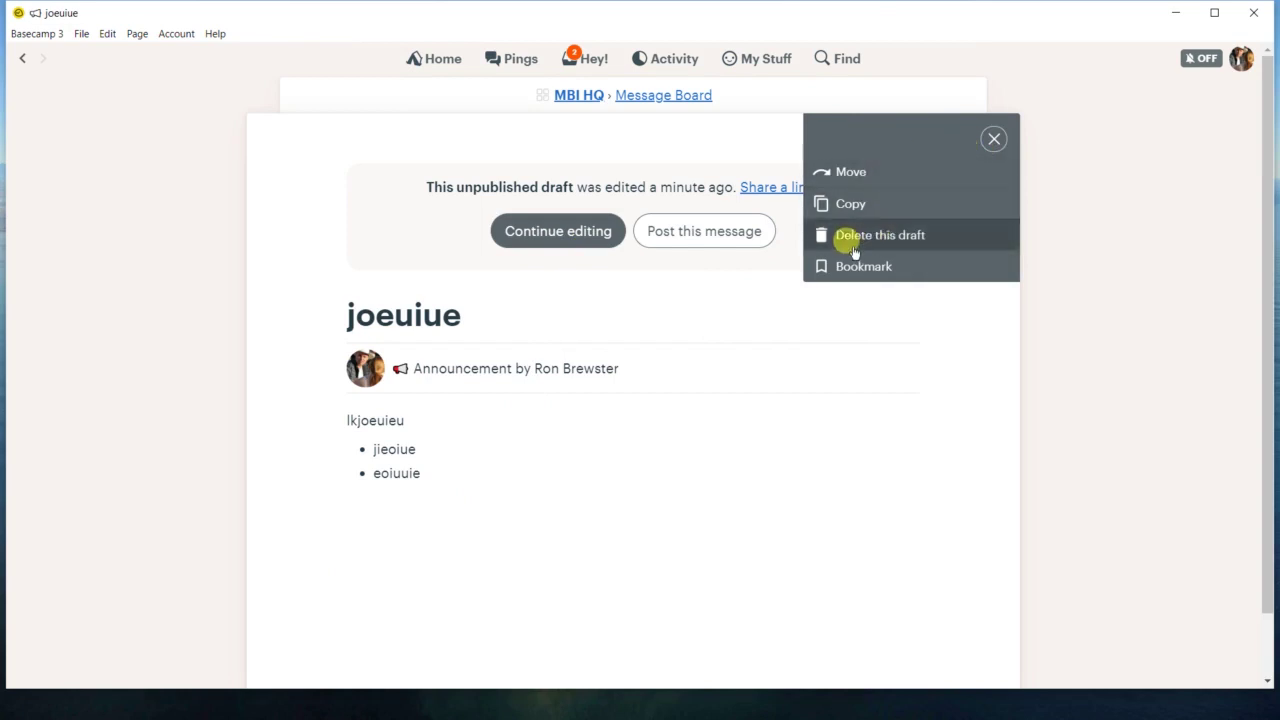
click(855, 240)
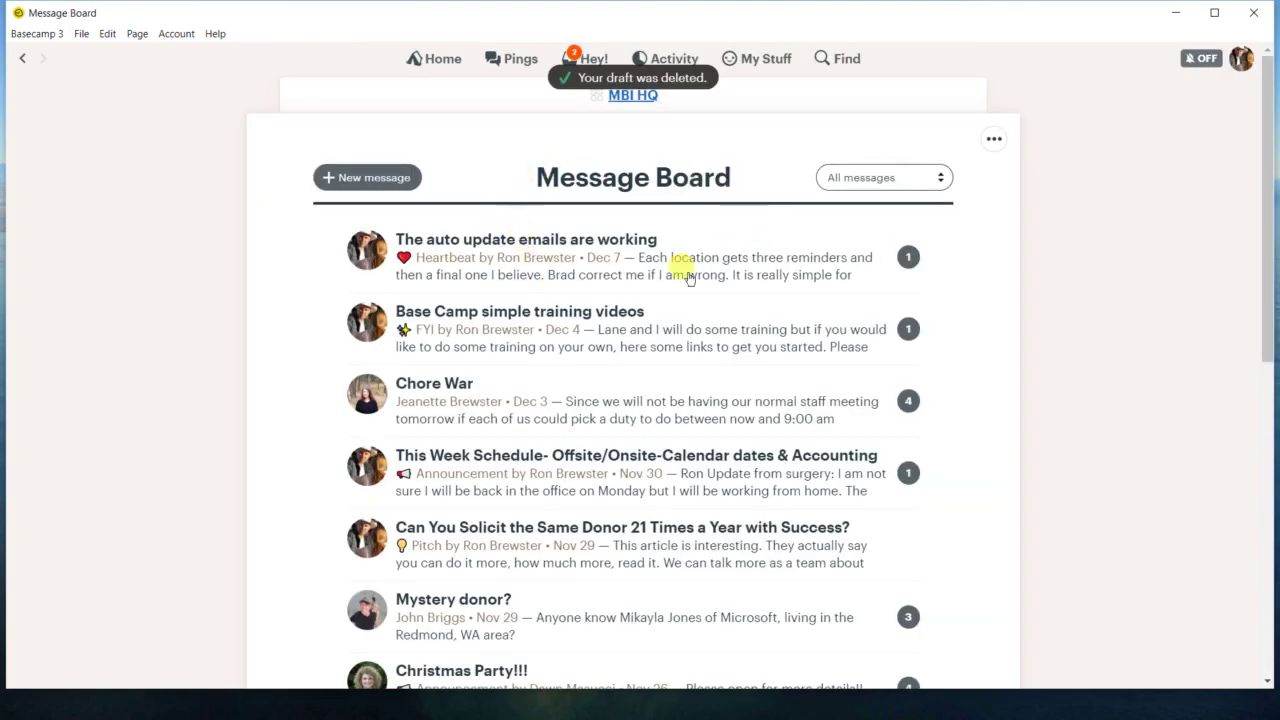
Filter the message board to announcements, examine the message sorting options and close them without saving
click(940, 180)
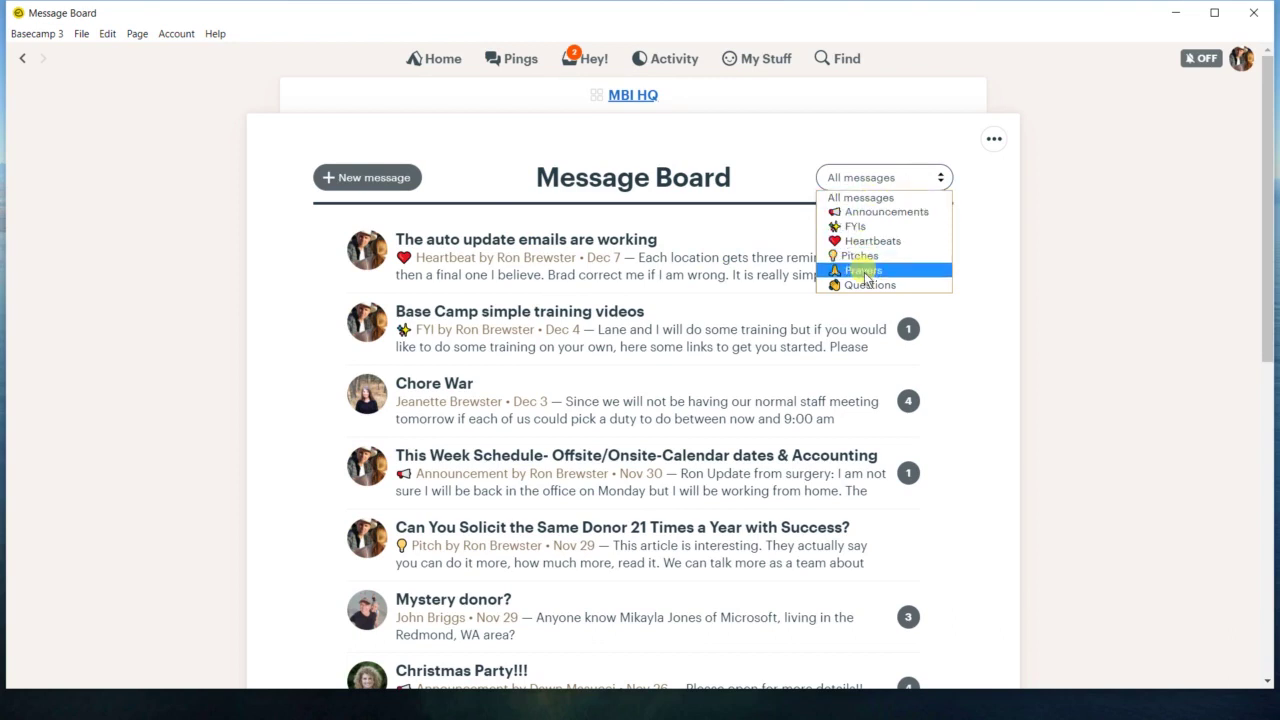
click(853, 212)
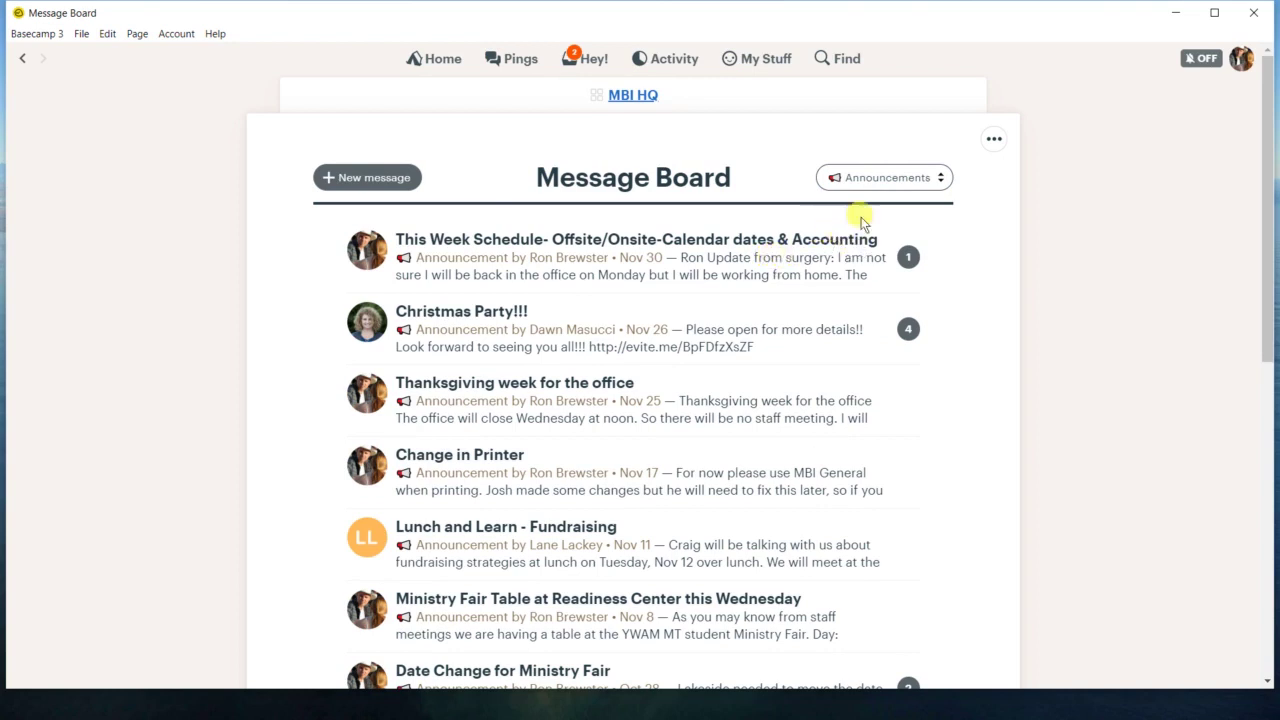
click(995, 139)
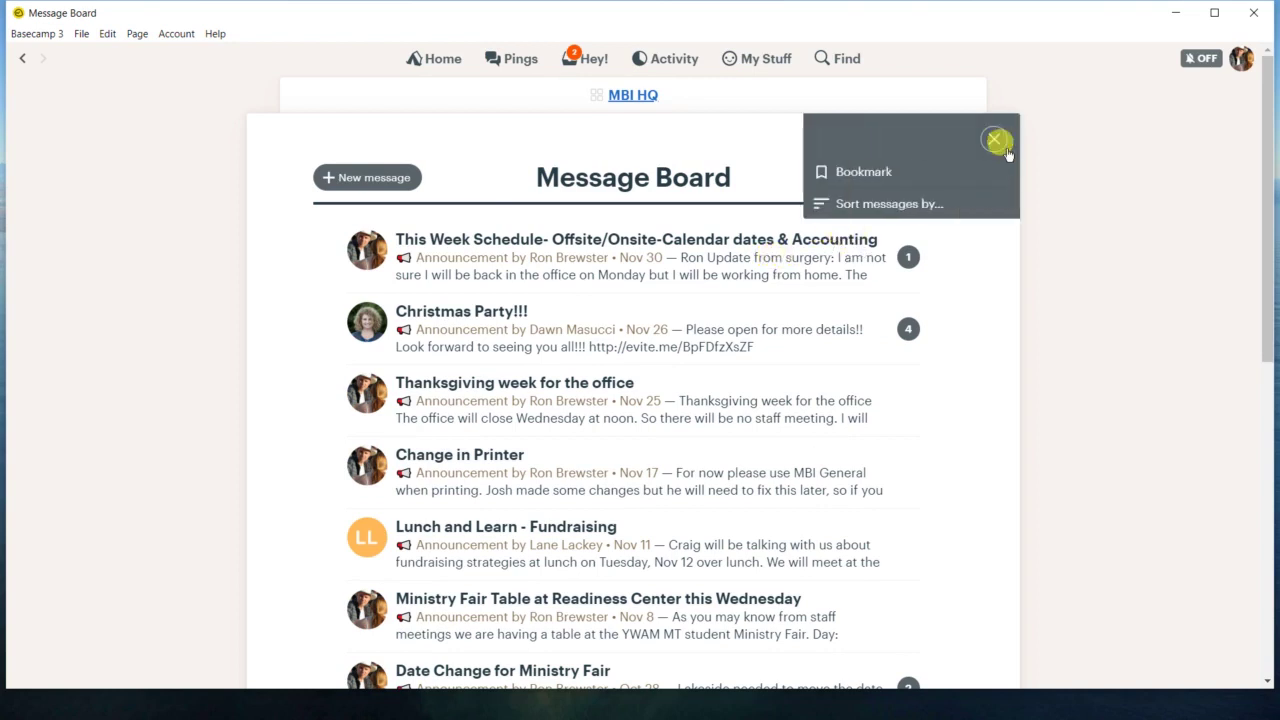
click(873, 208)
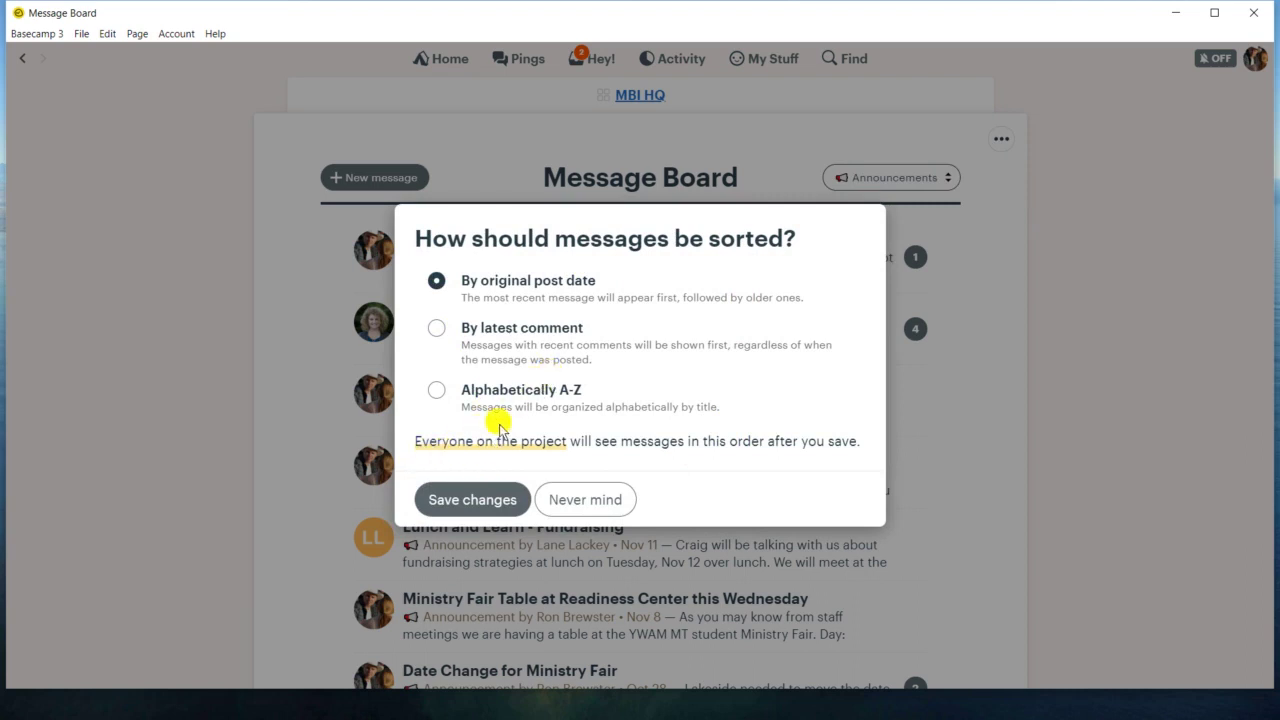
key(Escape)
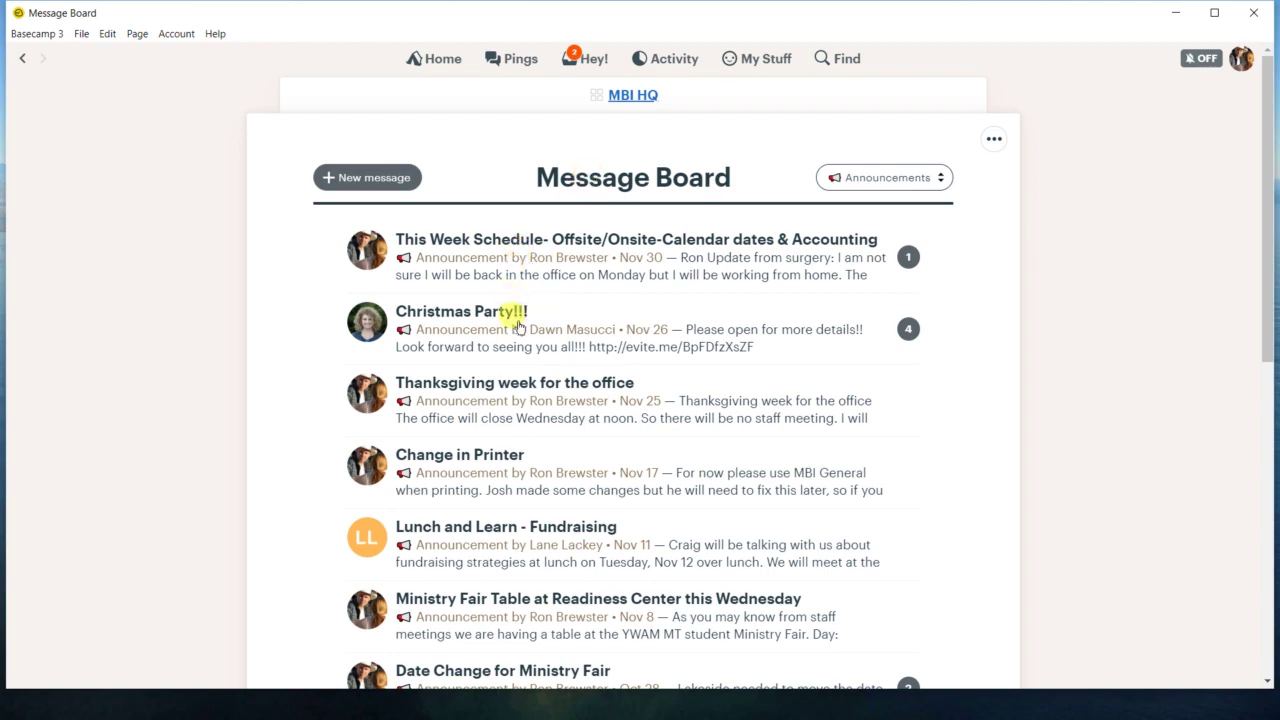
Open the "Change in Printer" announcement, examine its text, reactions, discussion area and subscribers, and return to the message board
click(472, 456)
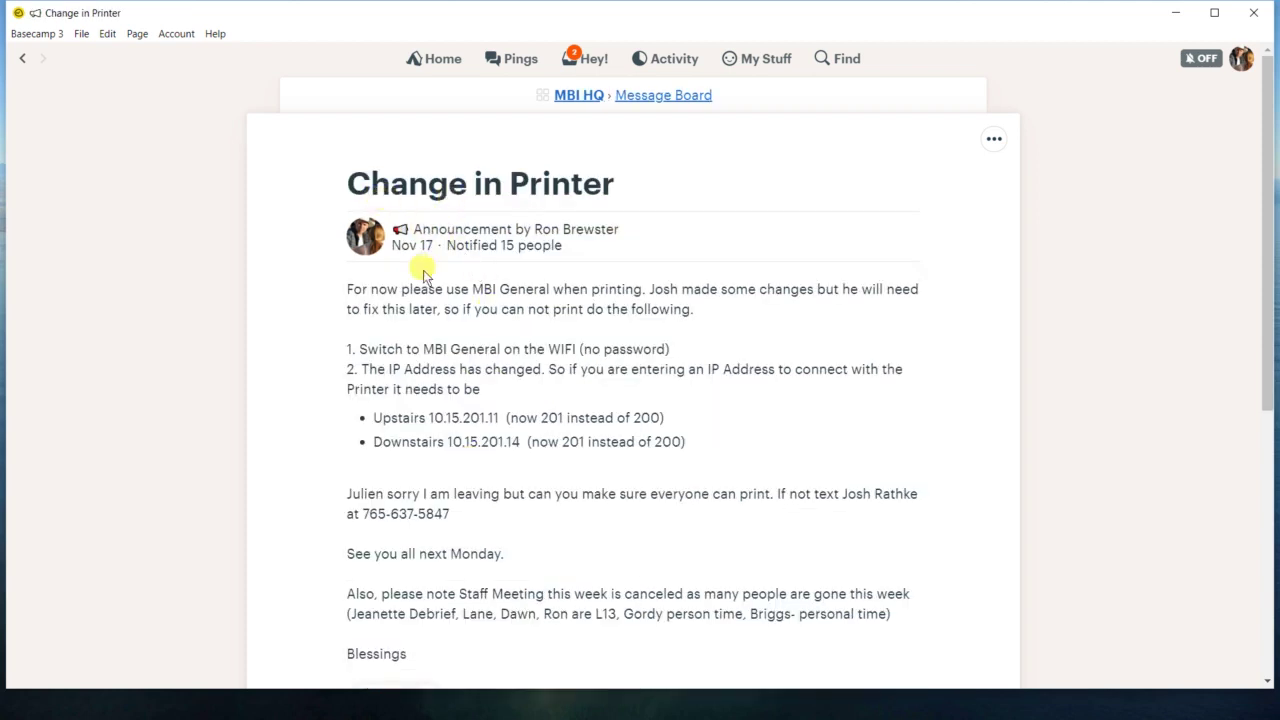
scroll(436, 350, down, 3)
scroll(436, 350, down, 3)
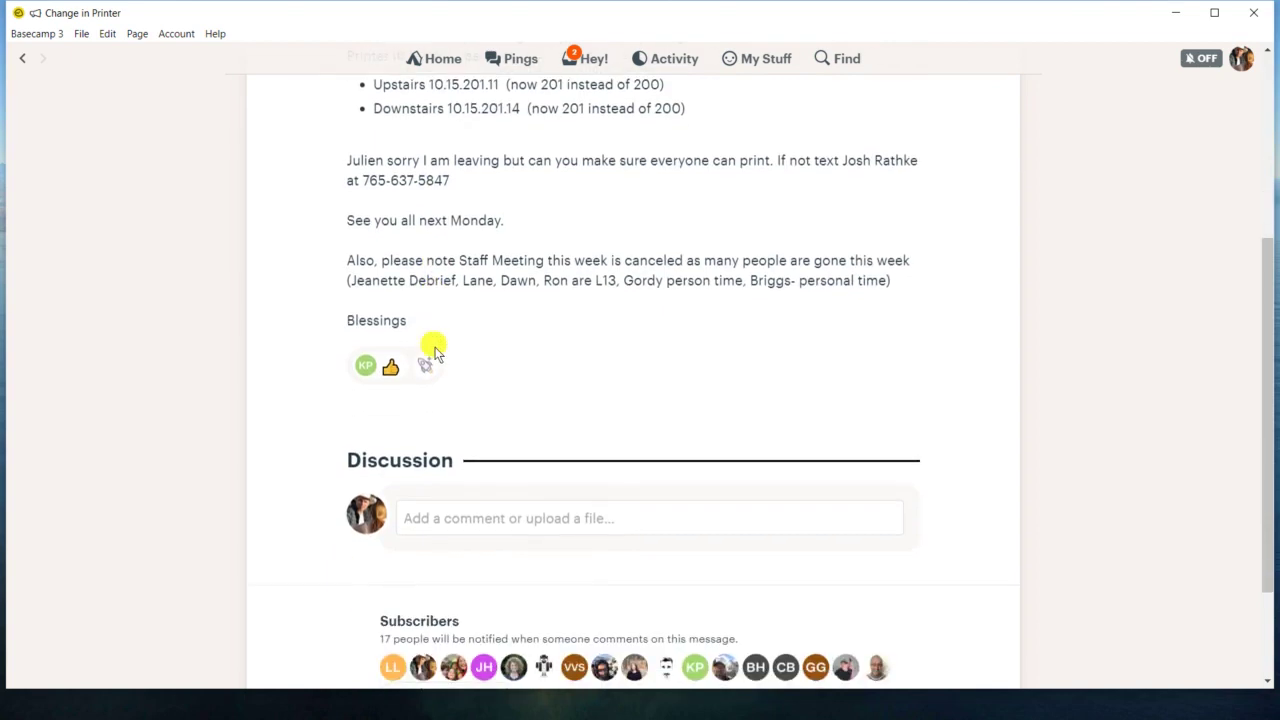
scroll(474, 315, up, 1)
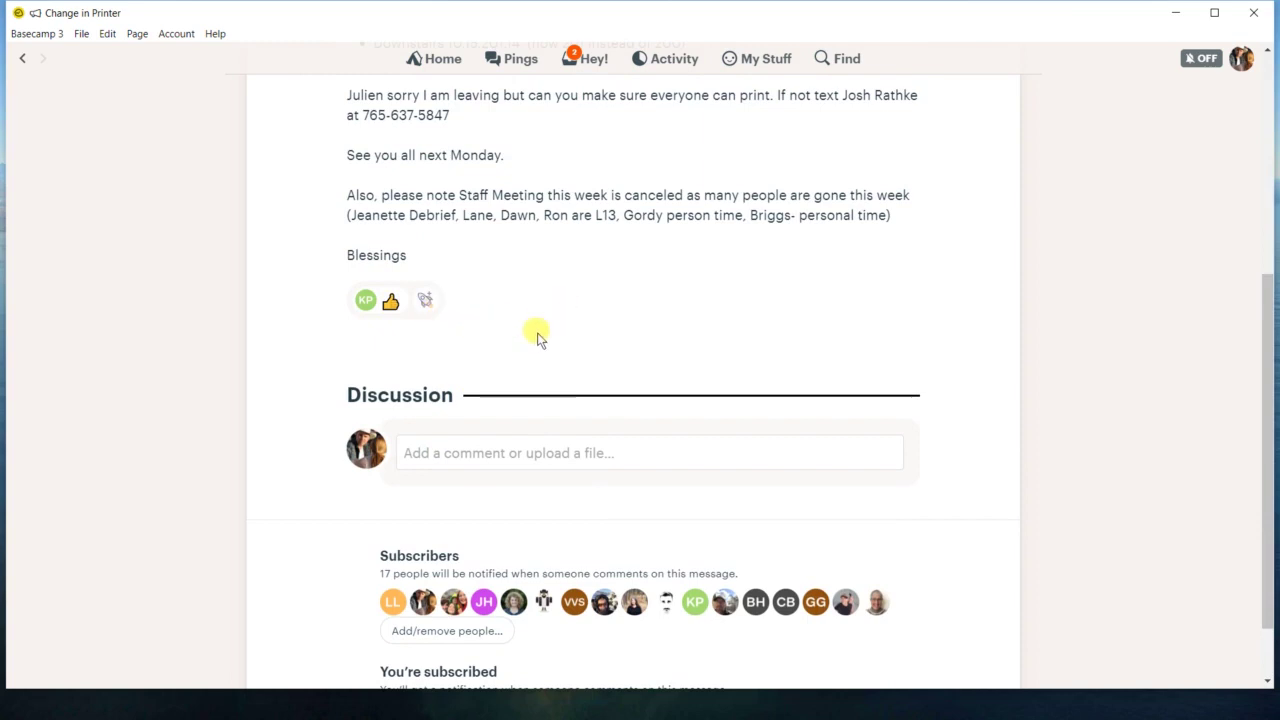
scroll(514, 327, up, 5)
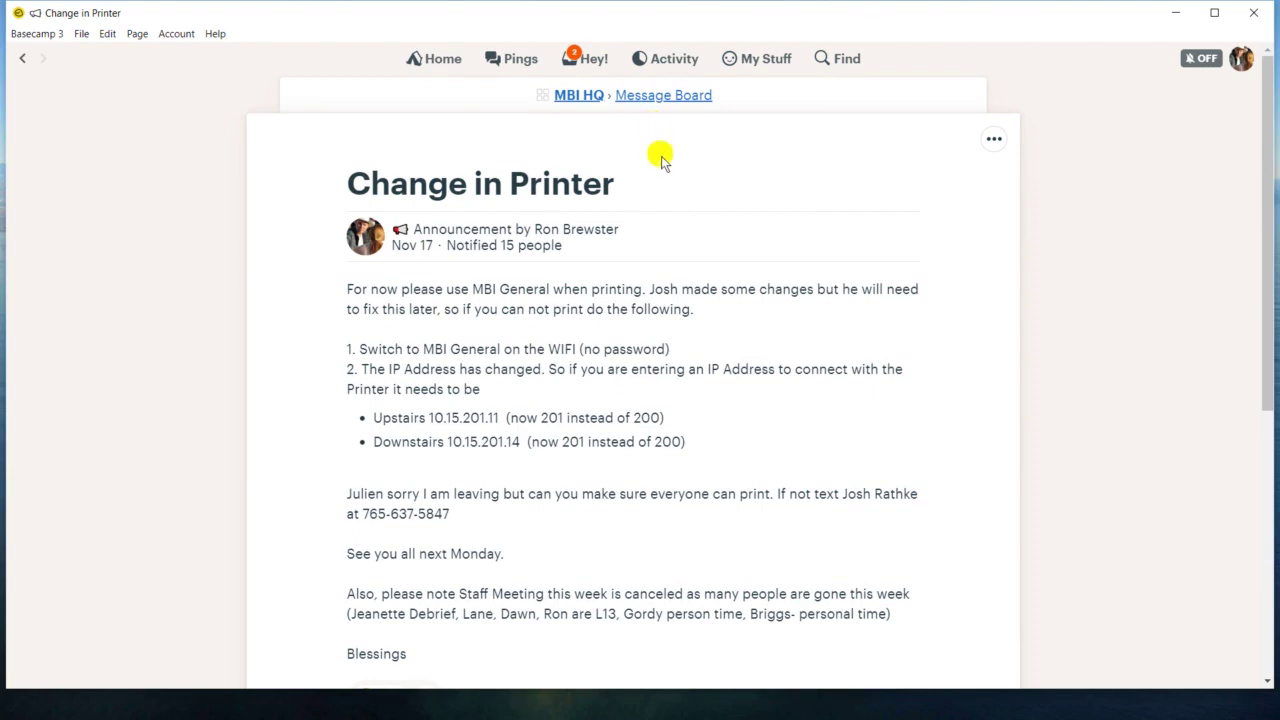
click(649, 97)
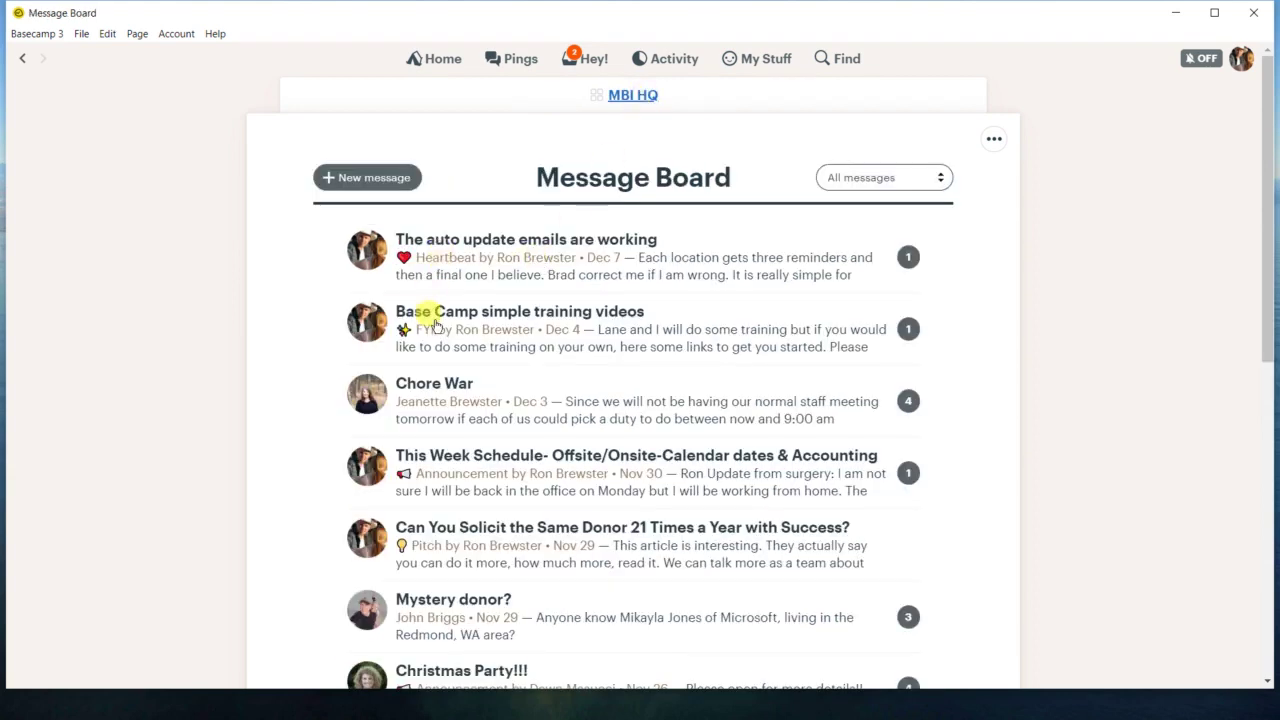
Open the "Chore War" message, review its comments, subscribers and subscription options, and go back to the message board
scroll(445, 318, down, 3)
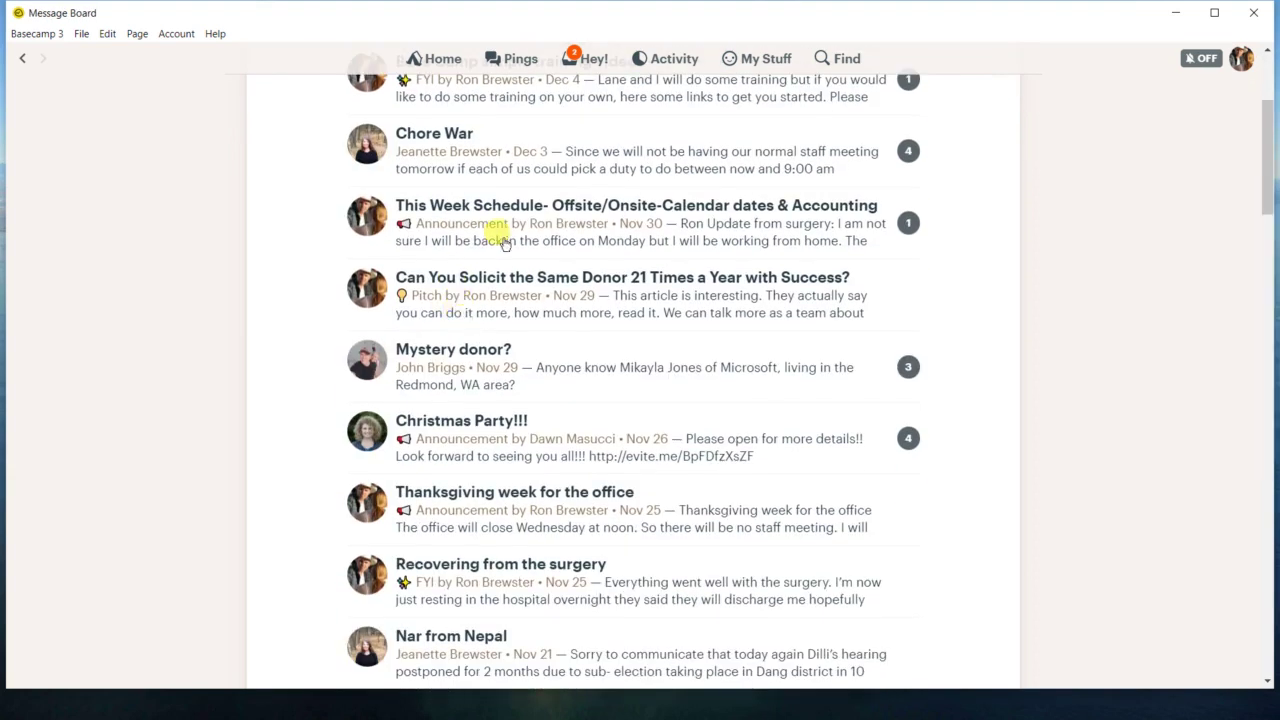
click(592, 164)
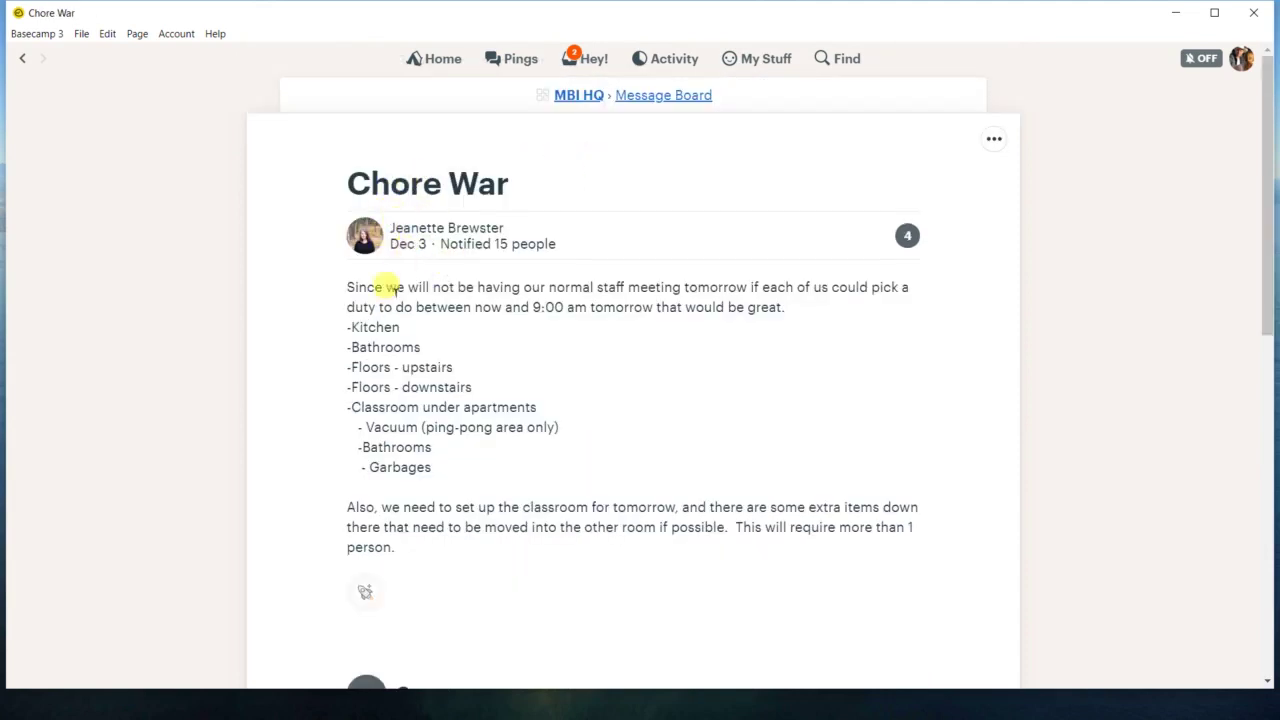
scroll(363, 349, down, 5)
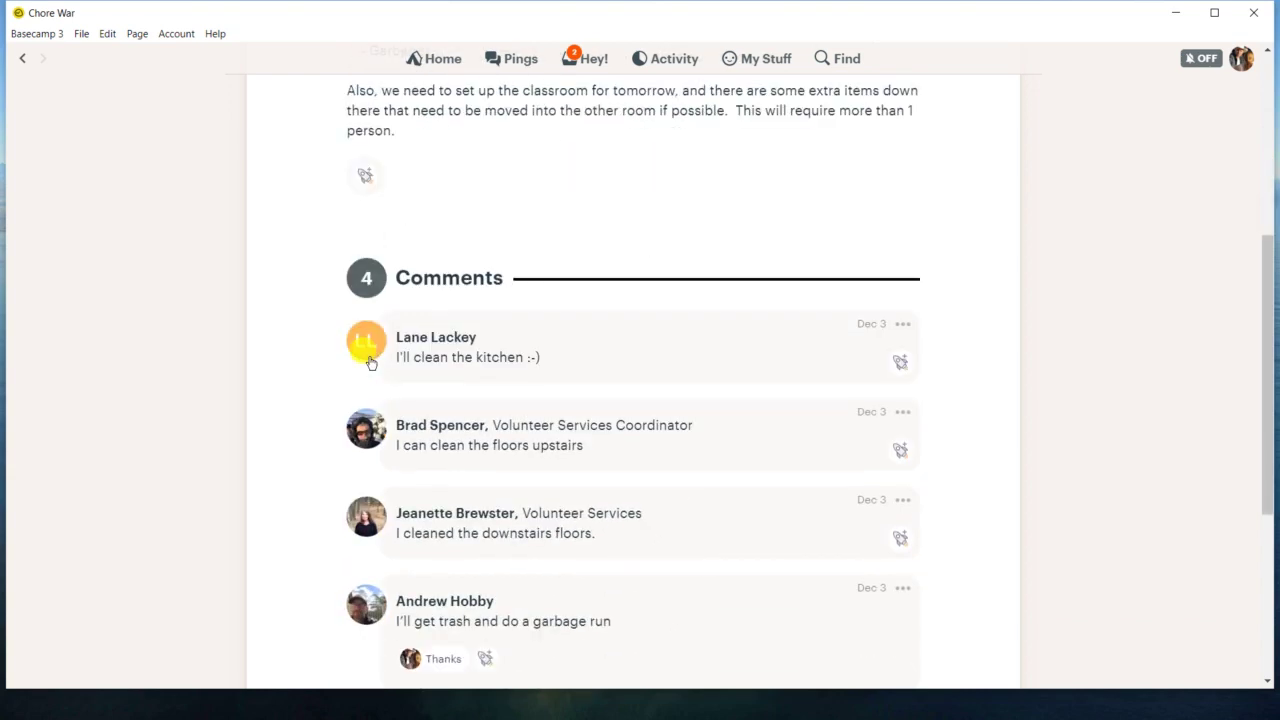
scroll(389, 369, down, 4)
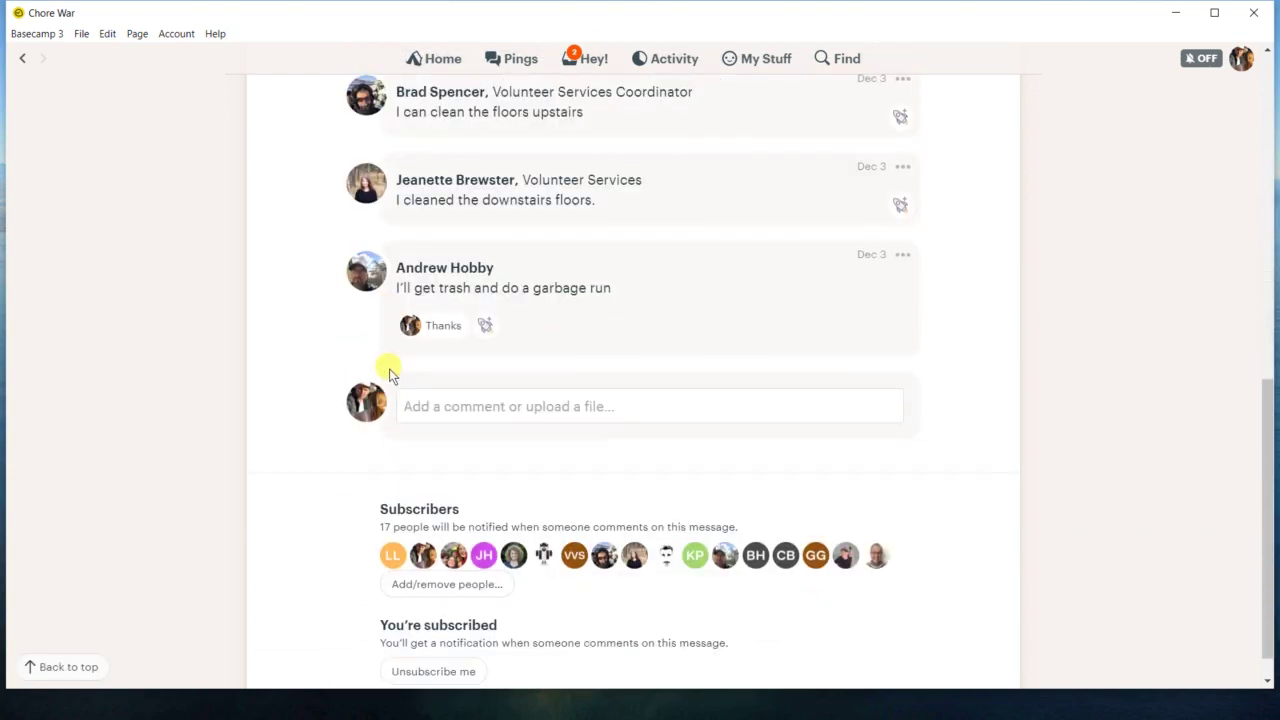
scroll(389, 372, down, 1)
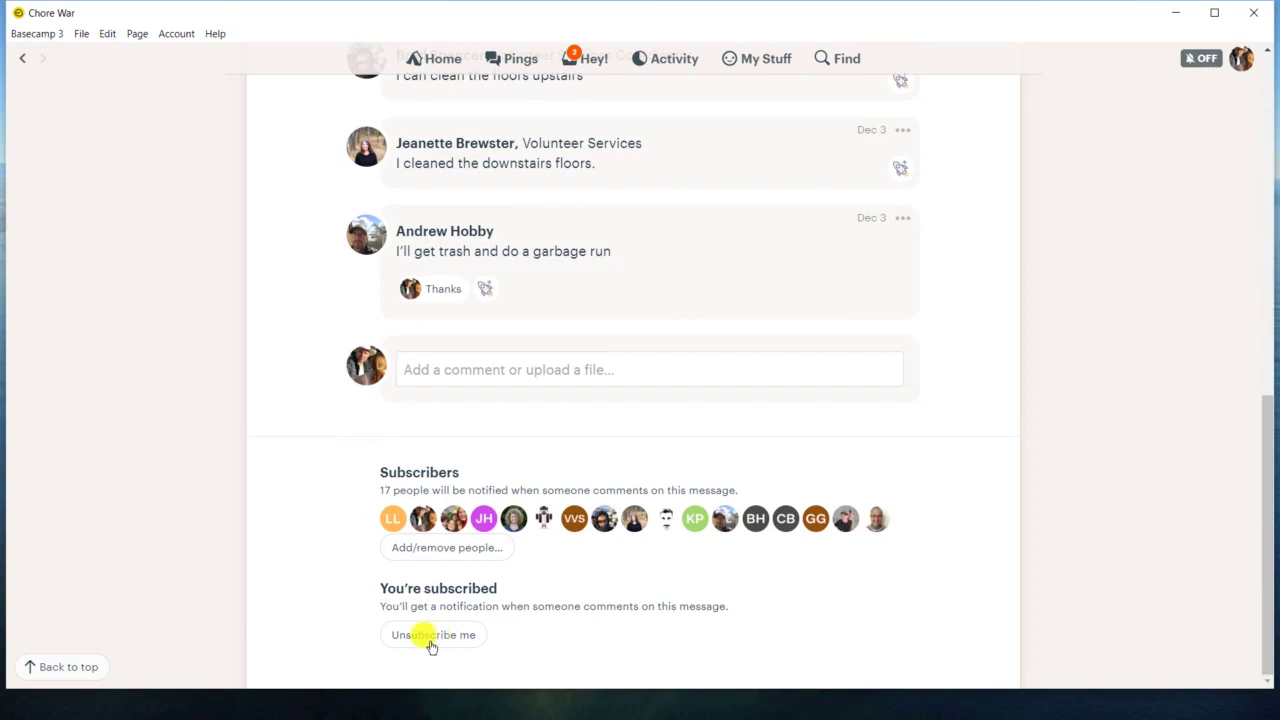
scroll(540, 405, up, 3)
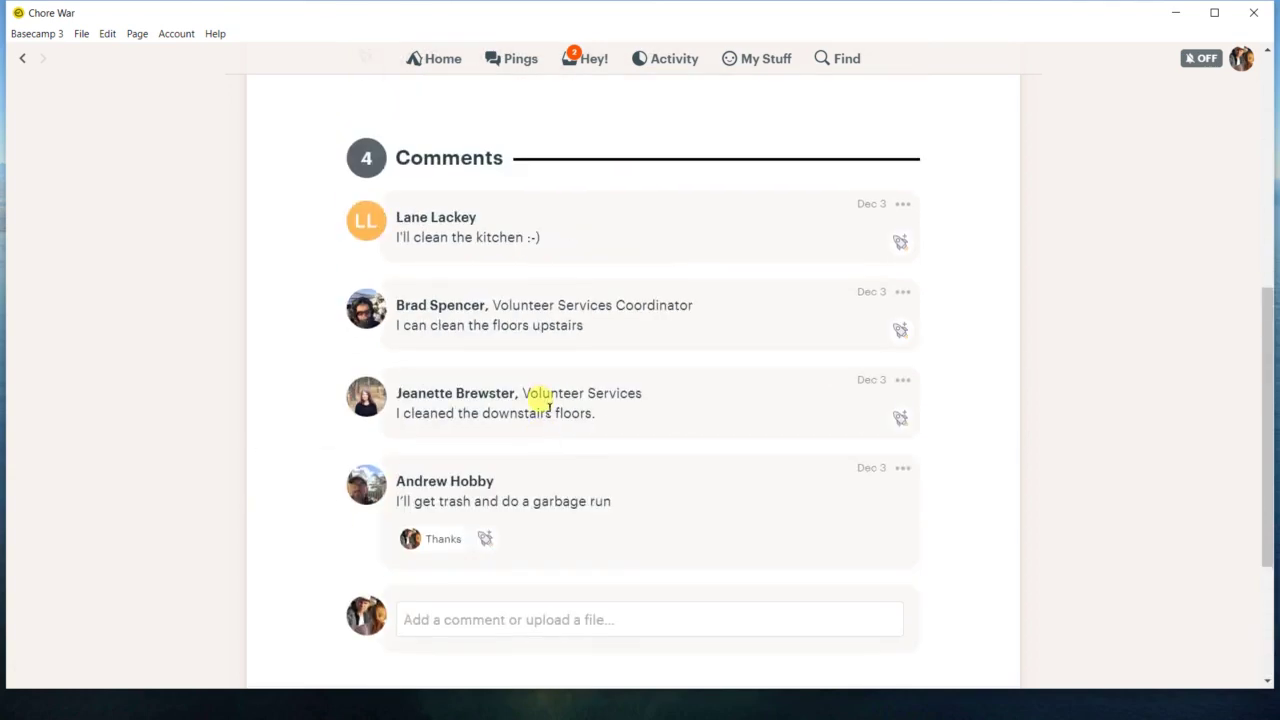
scroll(540, 410, down, 2)
scroll(540, 410, down, 2)
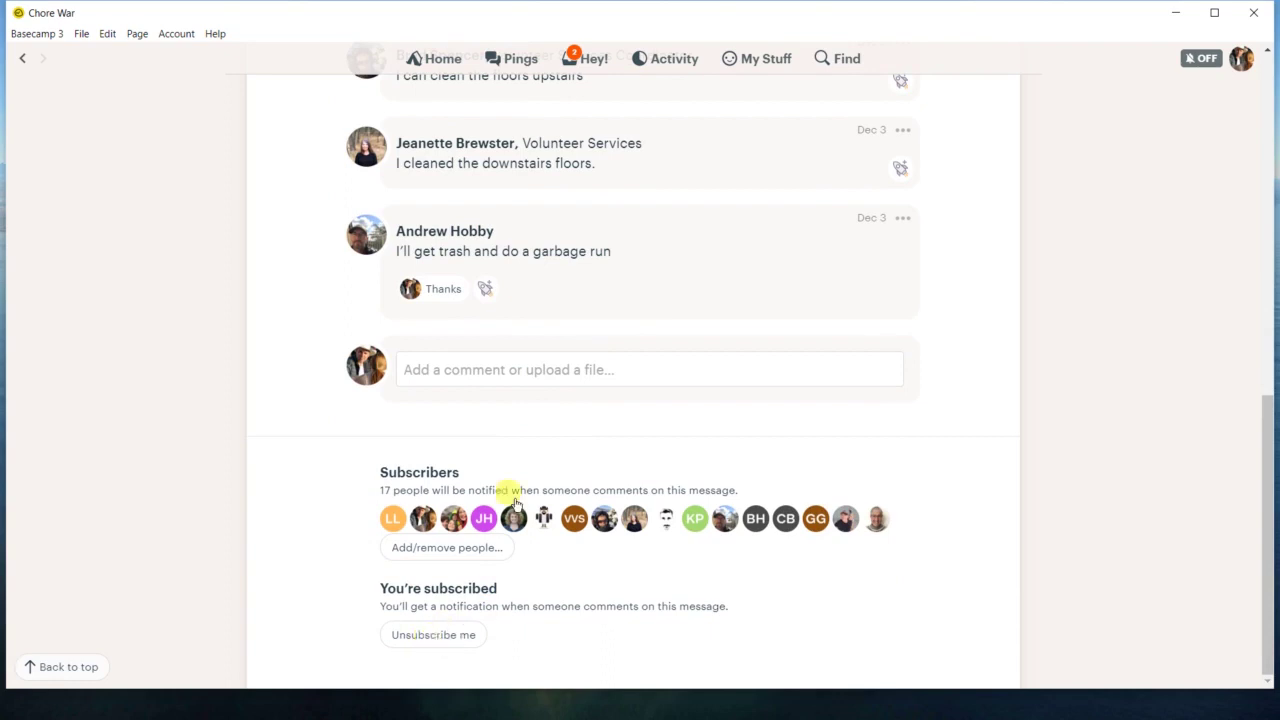
scroll(529, 425, up, 10)
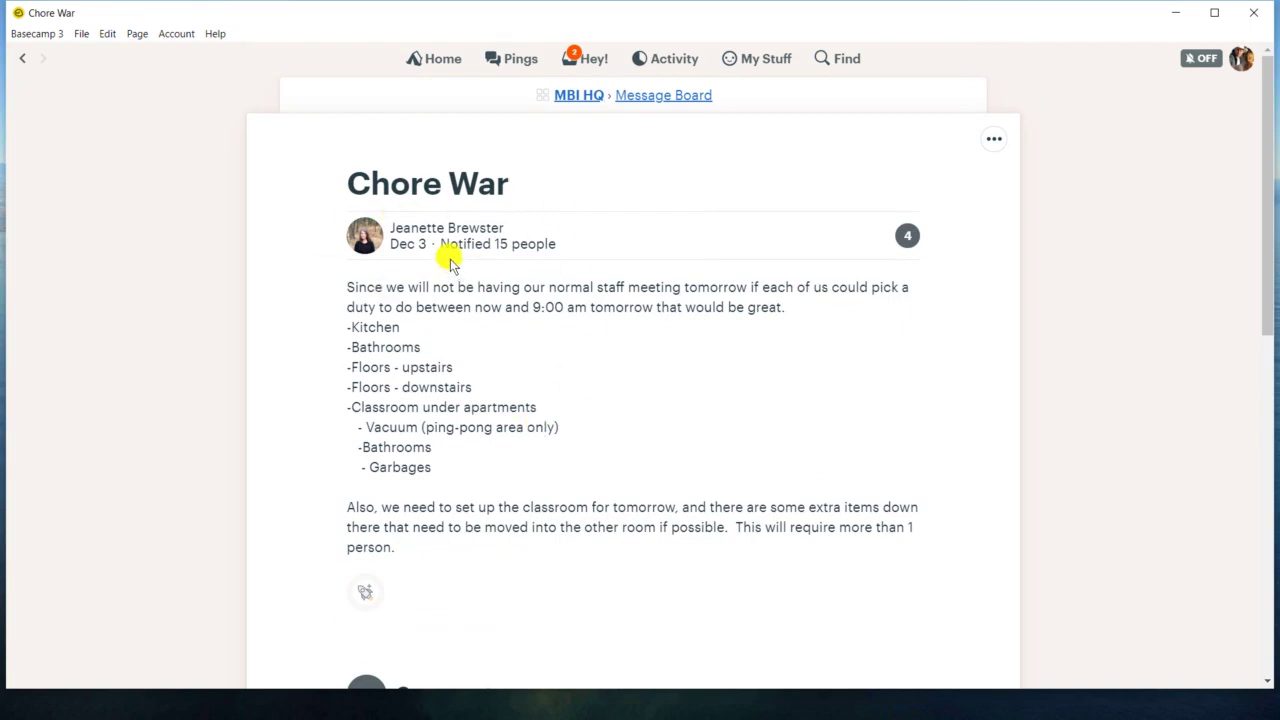
key(alt+Left)
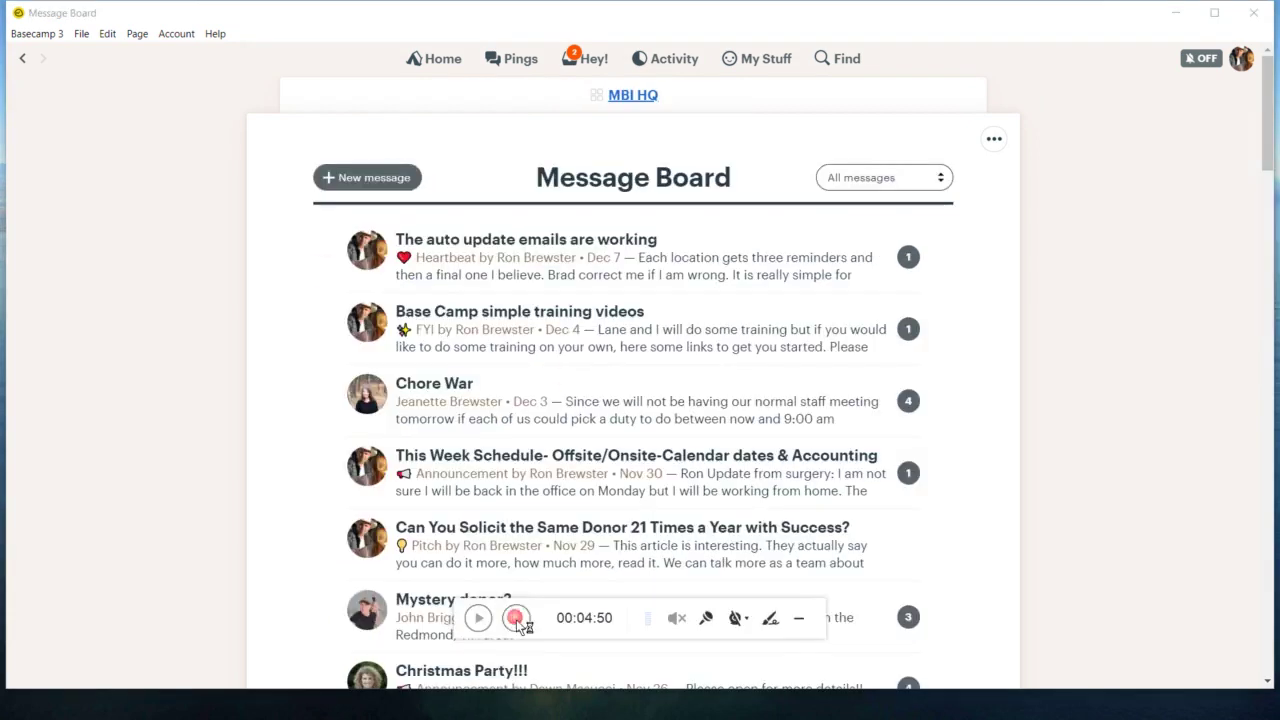